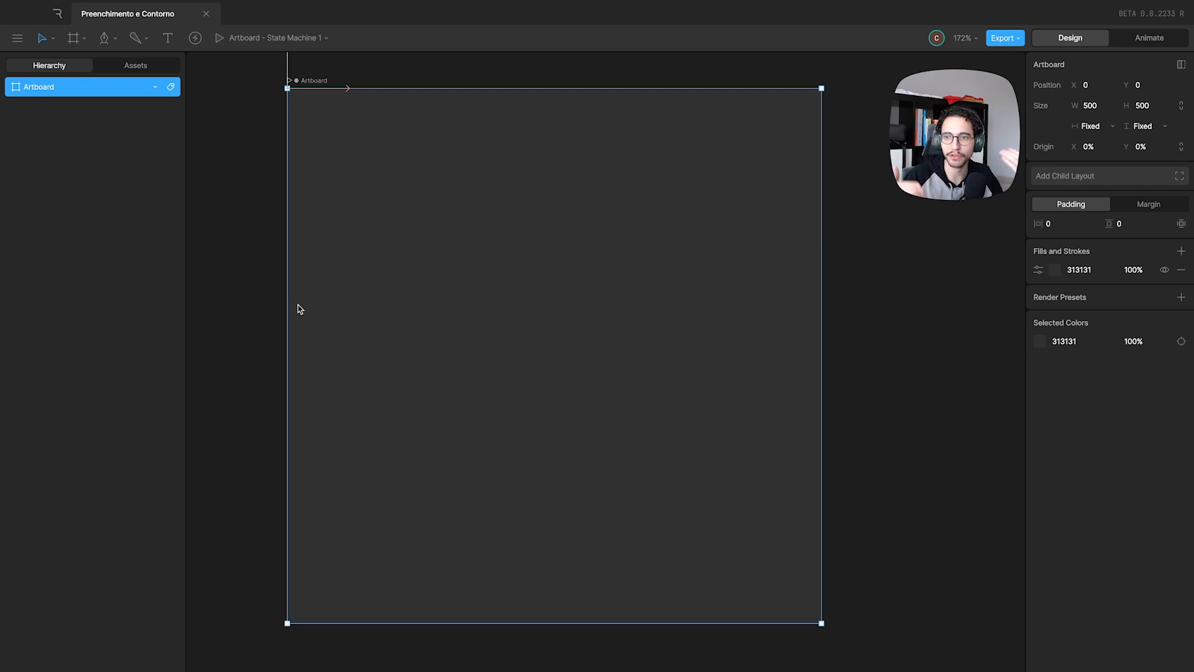
- Draw a rectangle about 157 by 167 near the centre of the artboard
click(262, 255)
drag(261, 255, 271, 254)
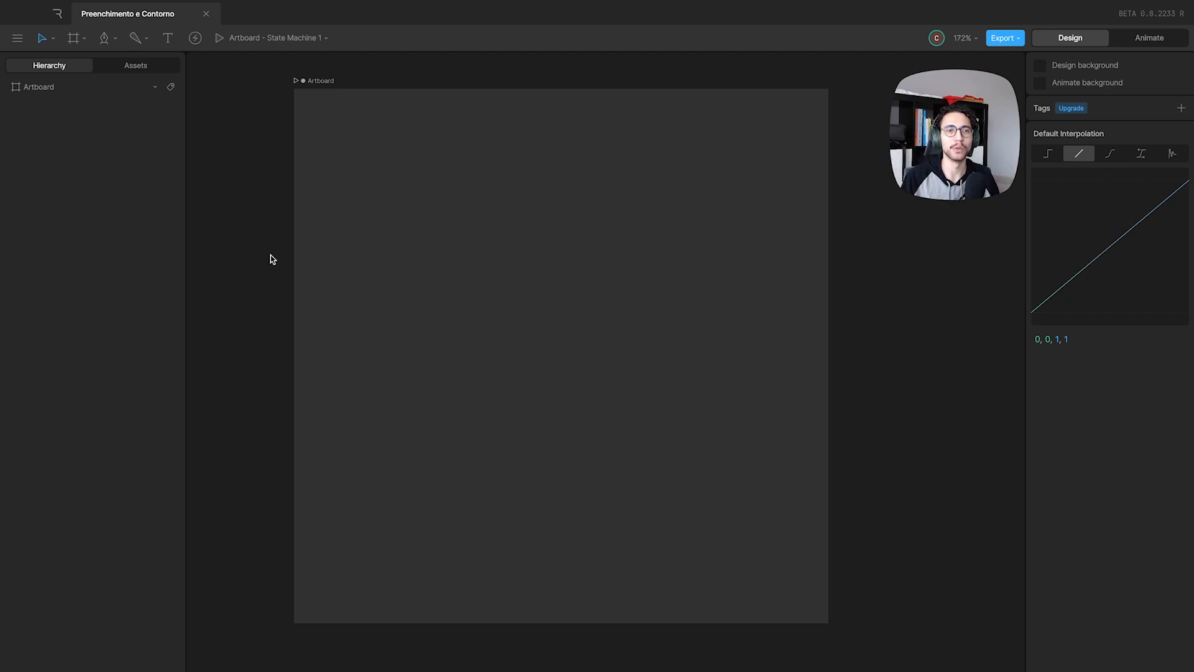
click(109, 38)
click(129, 102)
drag(486, 241, 654, 420)
- Examine the available Fill Rule choices in the rectangle's fill options
click(1037, 365)
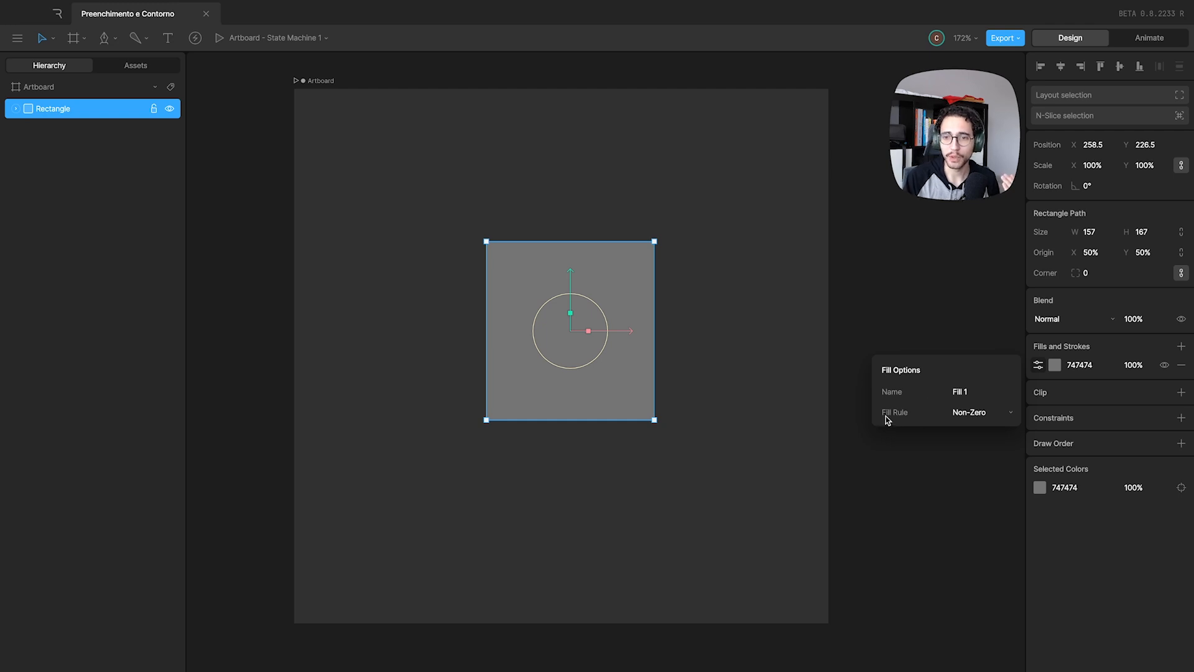
click(971, 413)
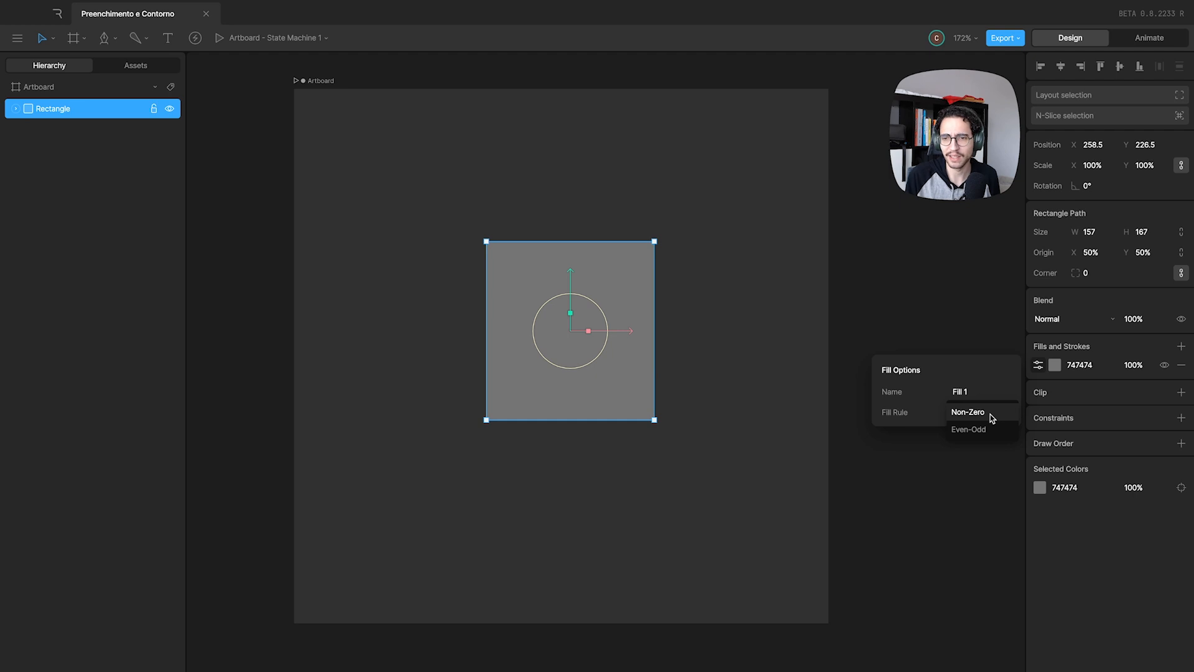
click(905, 411)
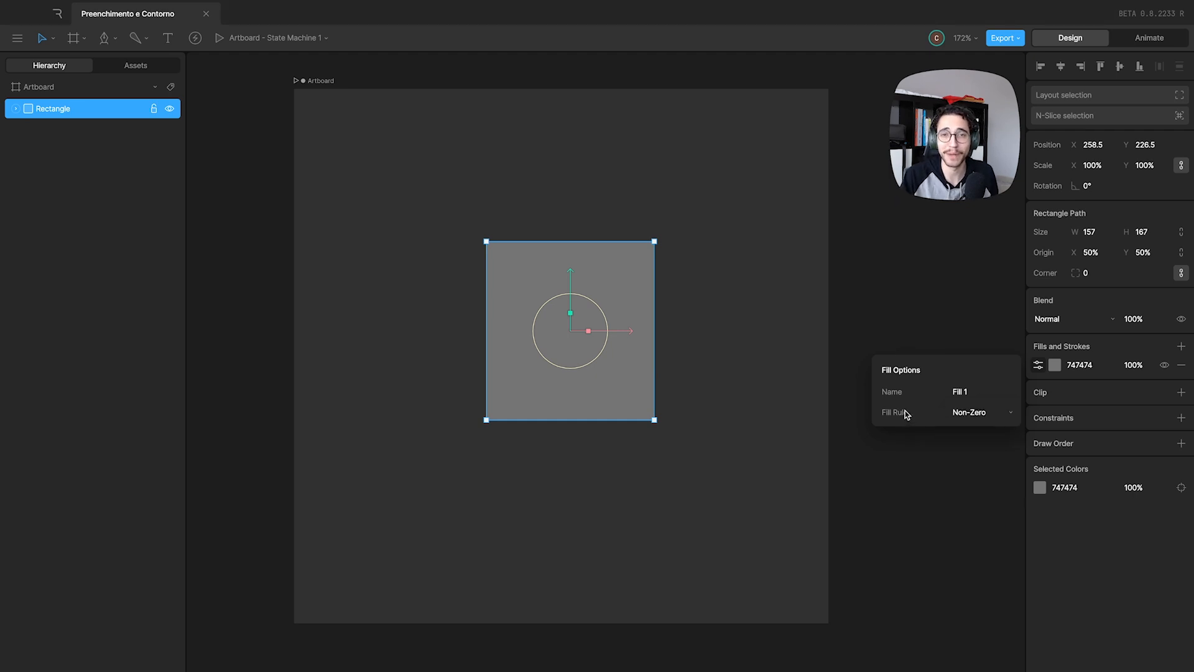
- Close the fill options and delete the rectangle from the artboard
click(789, 345)
click(609, 314)
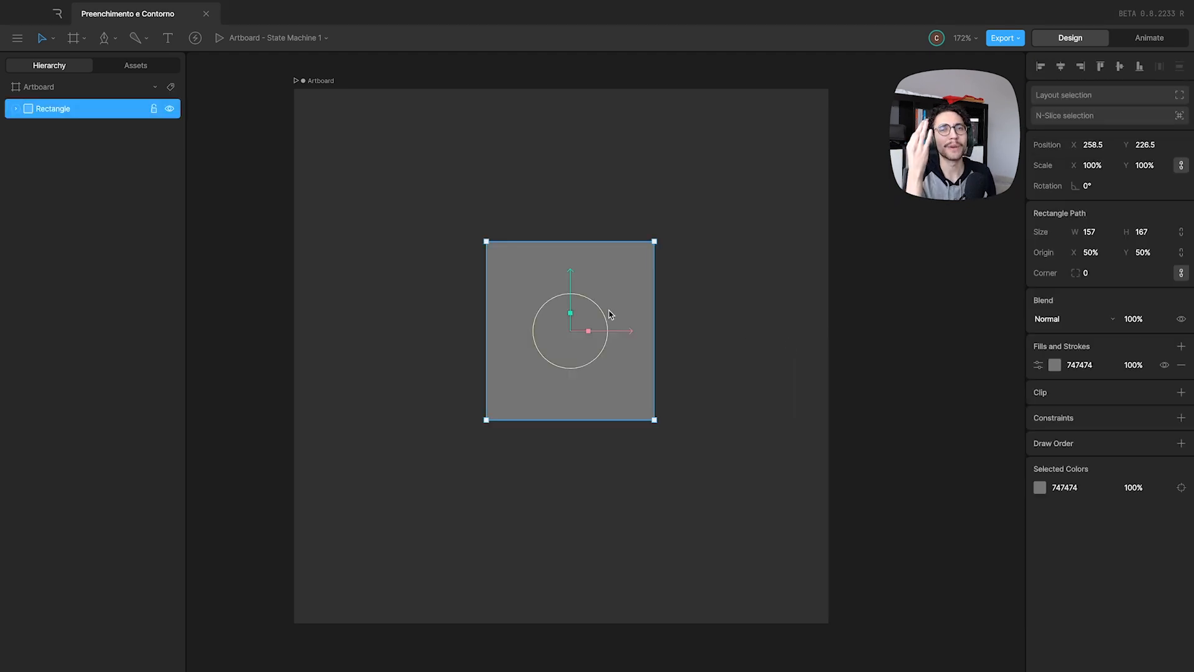
key(Delete)
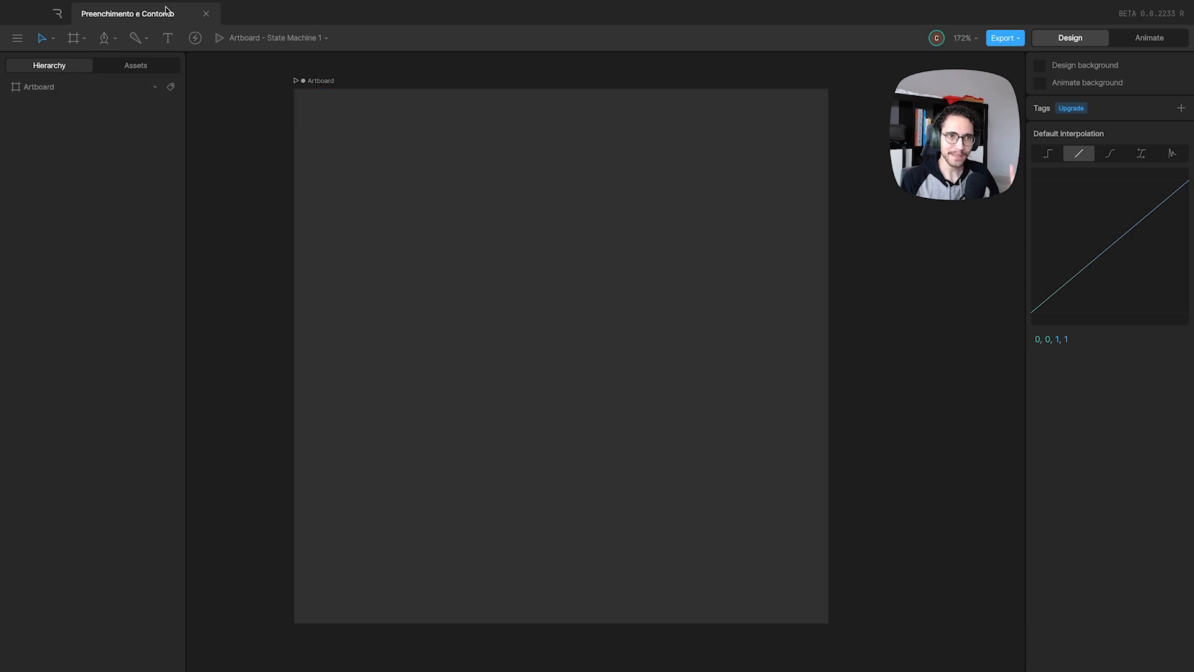
- Draw a new rectangle about 241 by 248, centred on the artboard at X 250, Y 250
click(135, 38)
click(149, 104)
drag(437, 194, 640, 449)
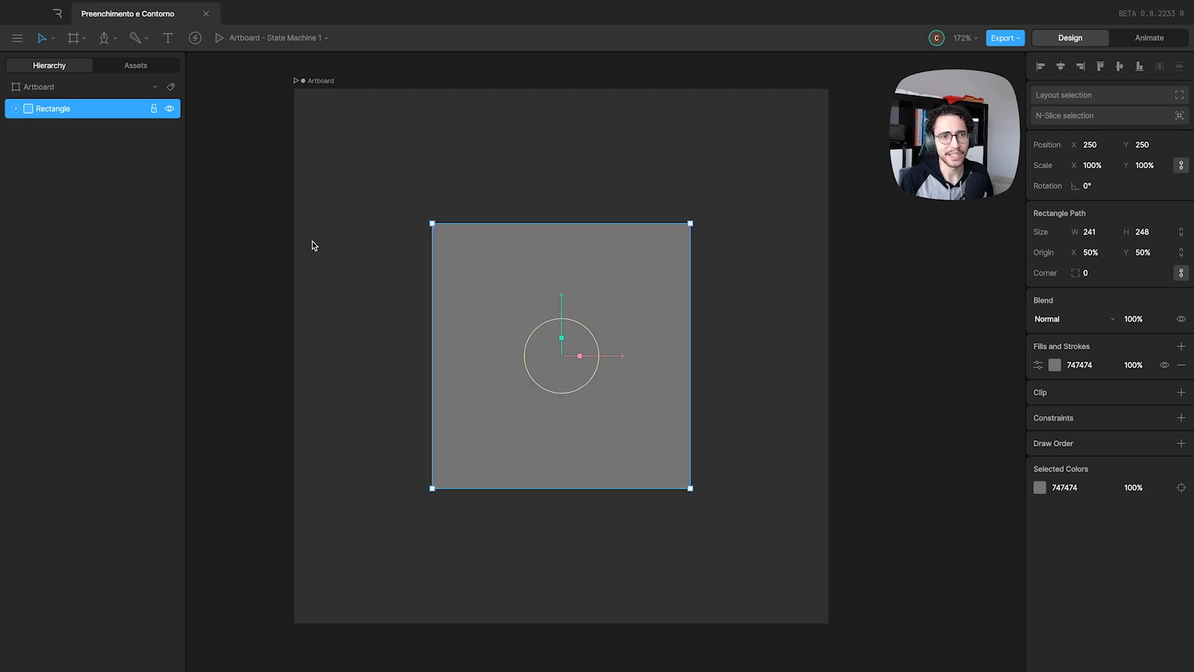
- Fill the rectangle with solid colour D5A3A3 and round it into a circle with a corner radius of 146
click(1055, 366)
click(924, 398)
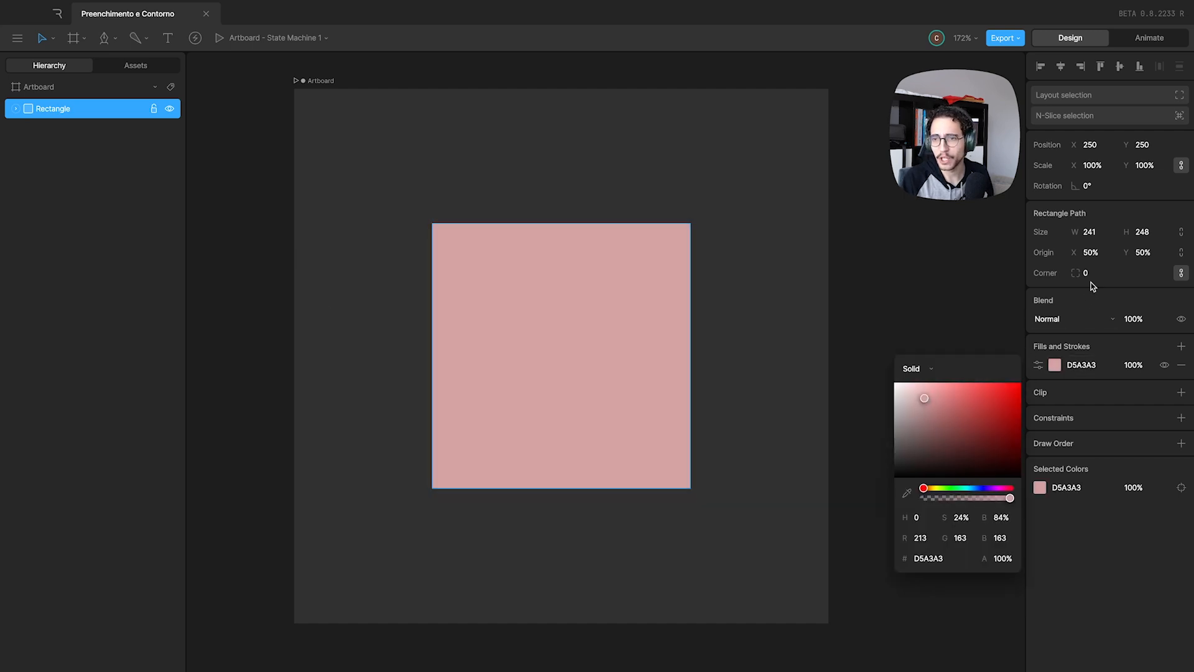
drag(1088, 273, 1076, 180)
click(748, 263)
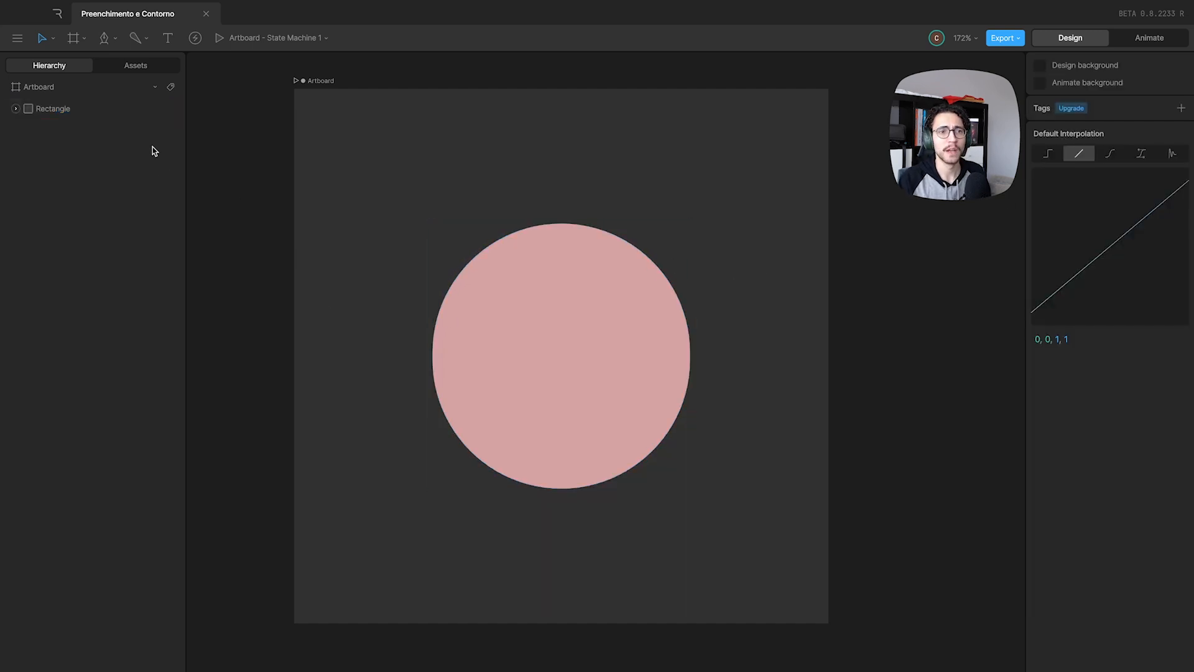
- Draw a small rectangle about 49 by 58 inside the left half of the pink circle
click(15, 109)
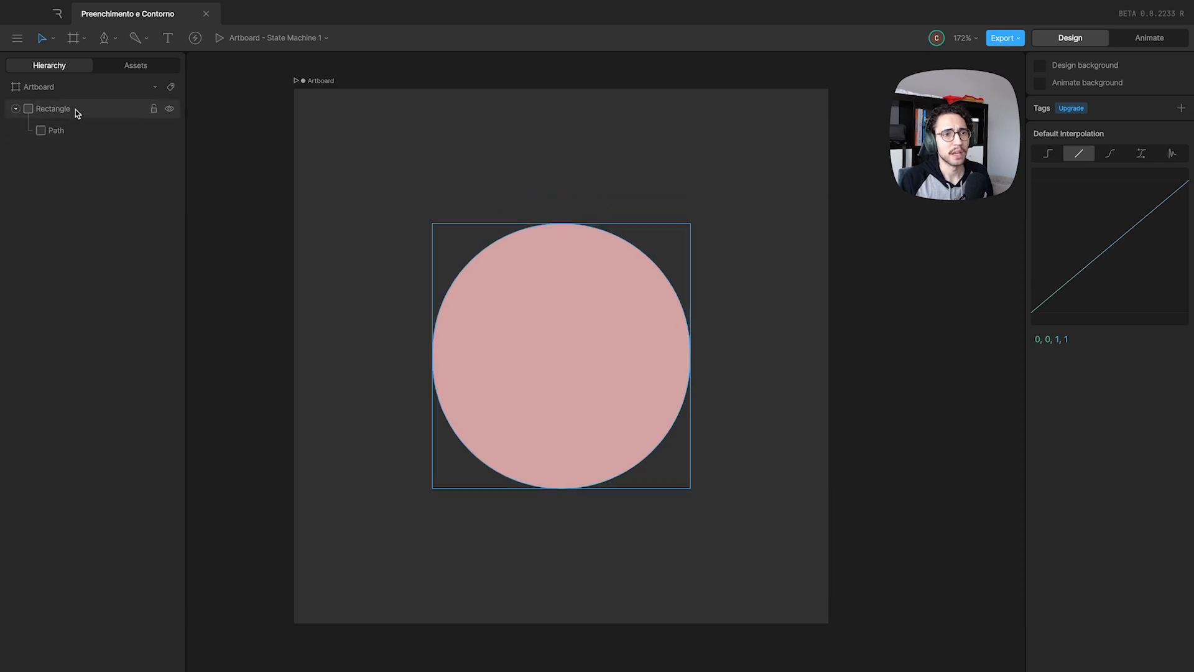
click(76, 109)
key(Return)
click(113, 38)
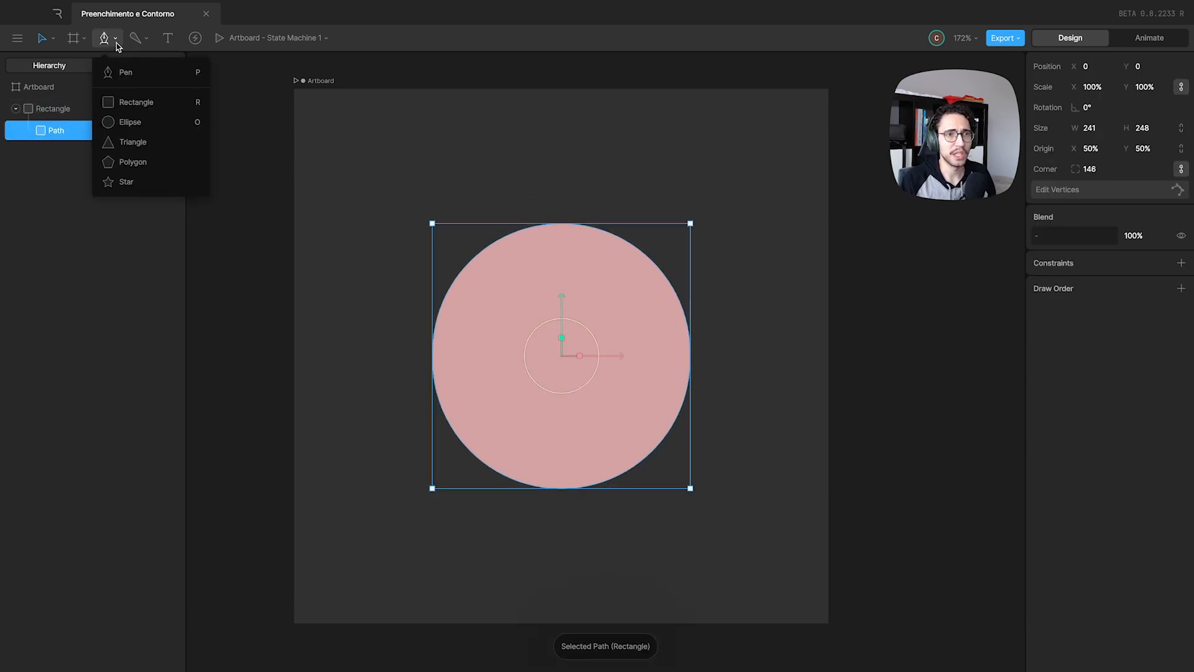
click(135, 103)
drag(480, 323, 532, 385)
- Convert the small rectangle to a custom path and round its lower-left vertex
key(Return)
key(Return)
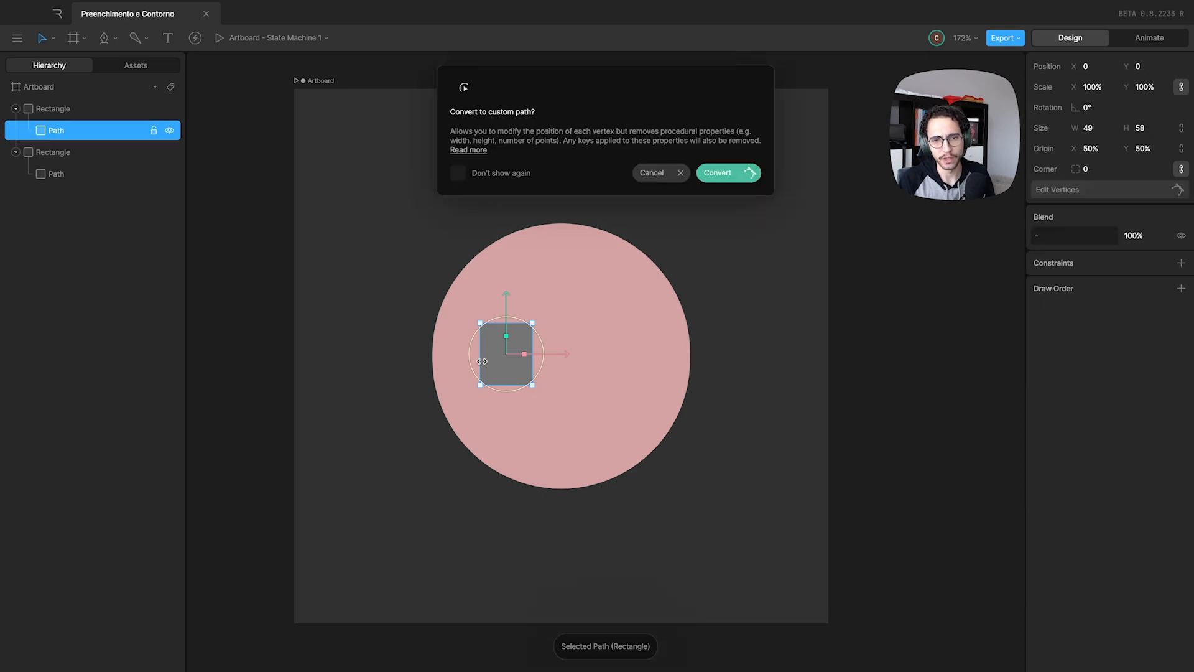
key(Return)
click(480, 385)
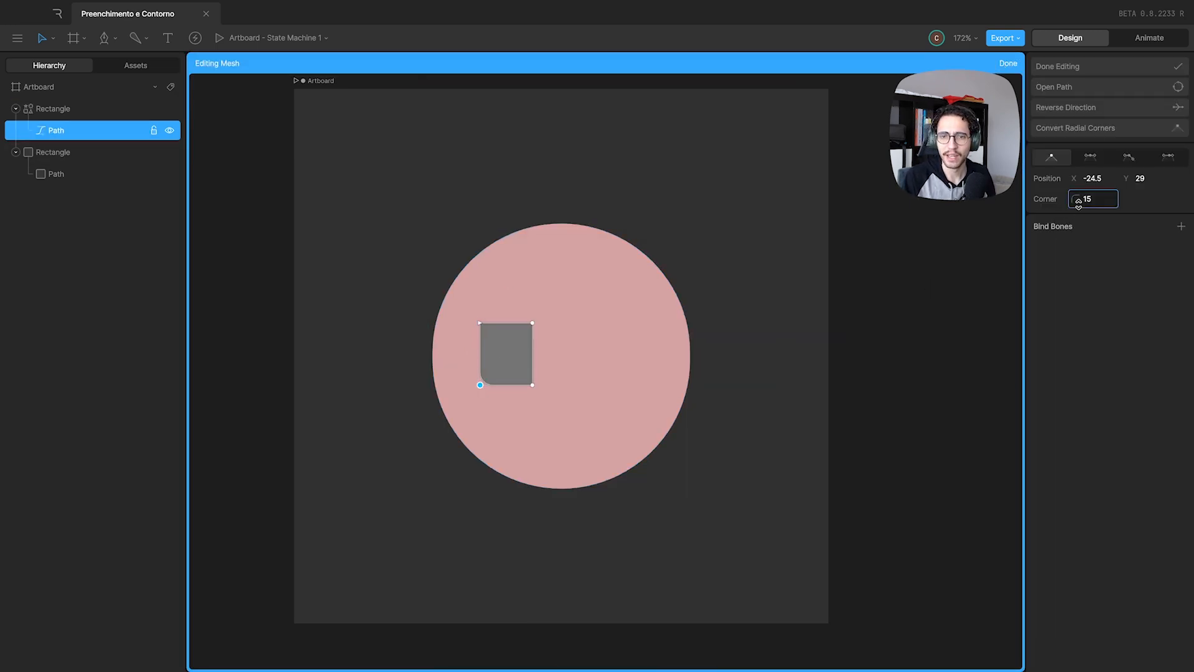
drag(1075, 198, 1079, 154)
click(64, 128)
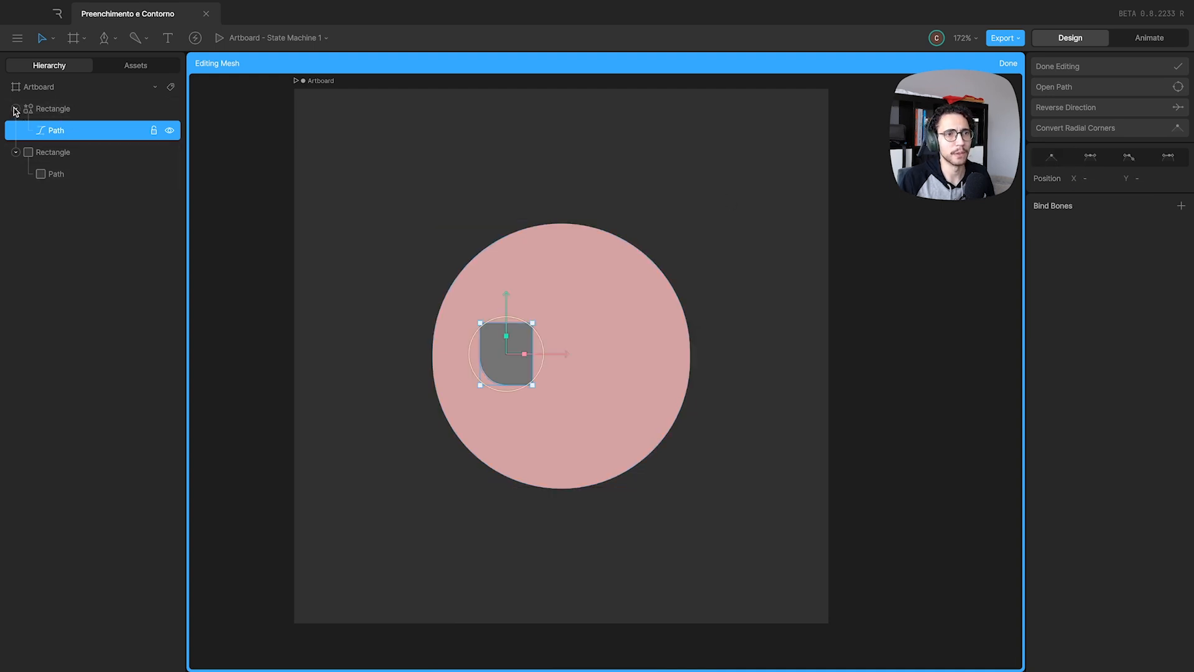
- Move the small path into the pink circle's shape and delete the emptied Rectangle shape
click(16, 109)
click(16, 130)
click(16, 109)
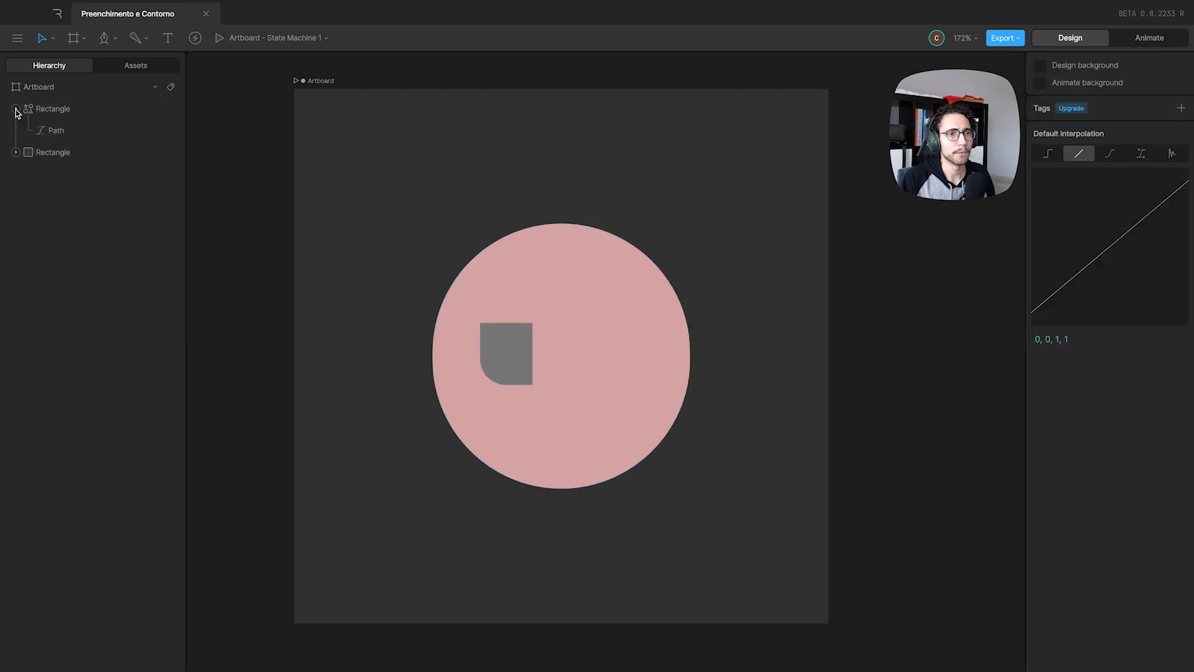
click(15, 151)
drag(64, 129, 62, 163)
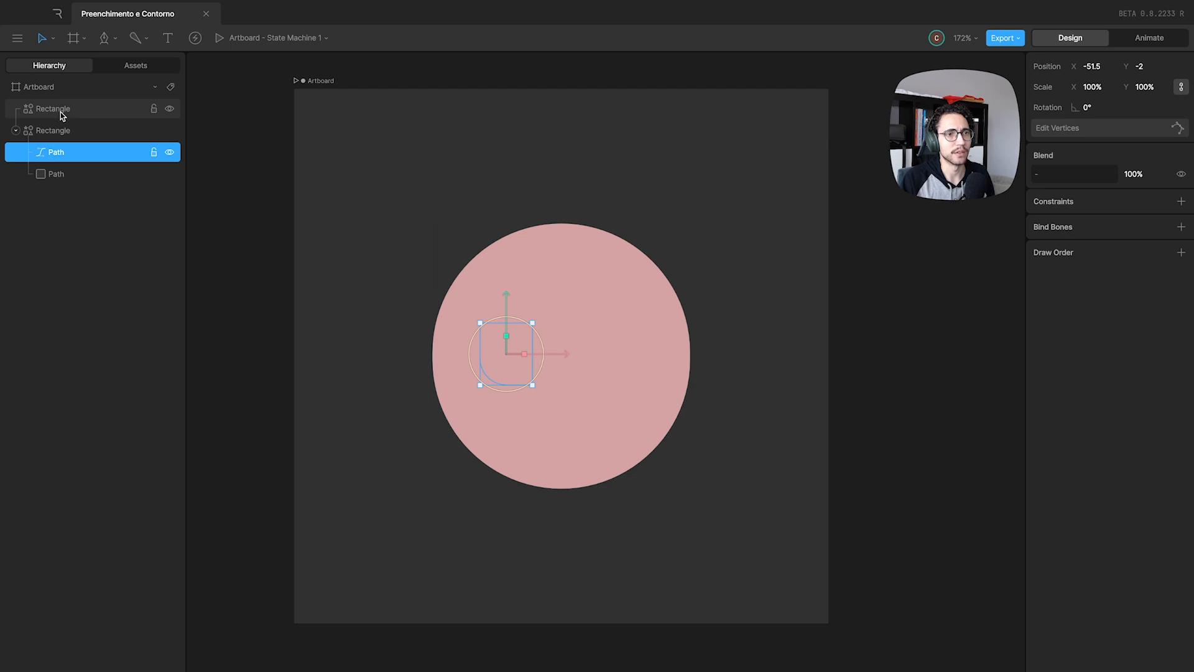
click(61, 112)
key(Delete)
- Move the small path over the circle's left edge, to X -124.5 and Y -6
click(65, 131)
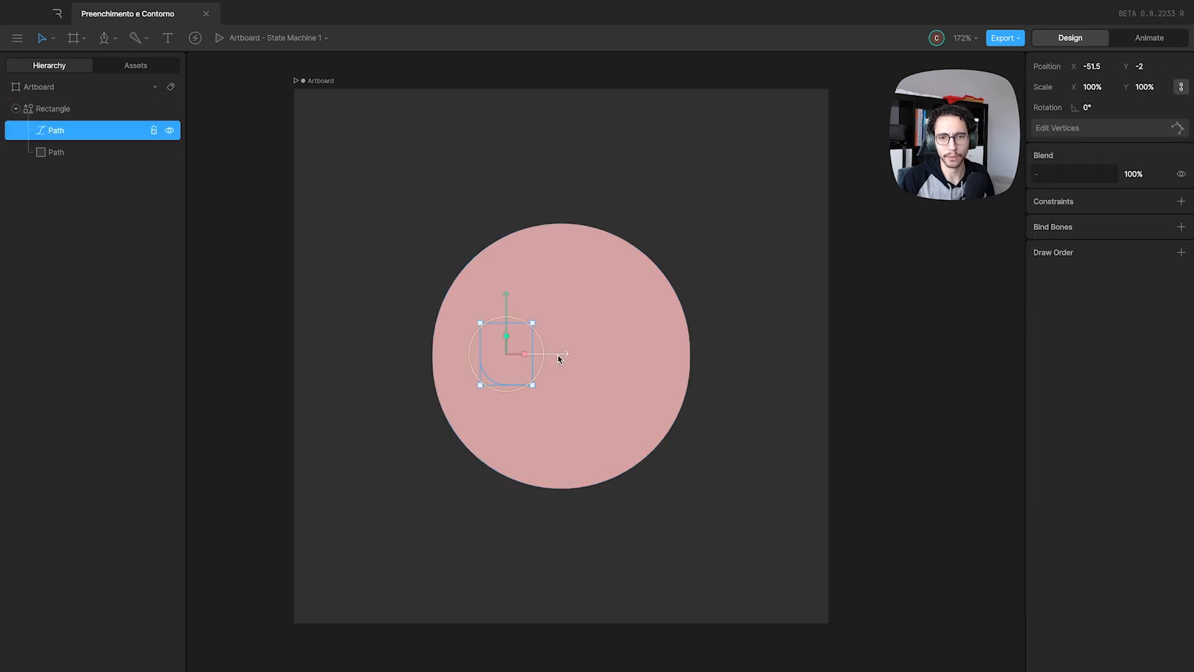
drag(555, 355, 475, 353)
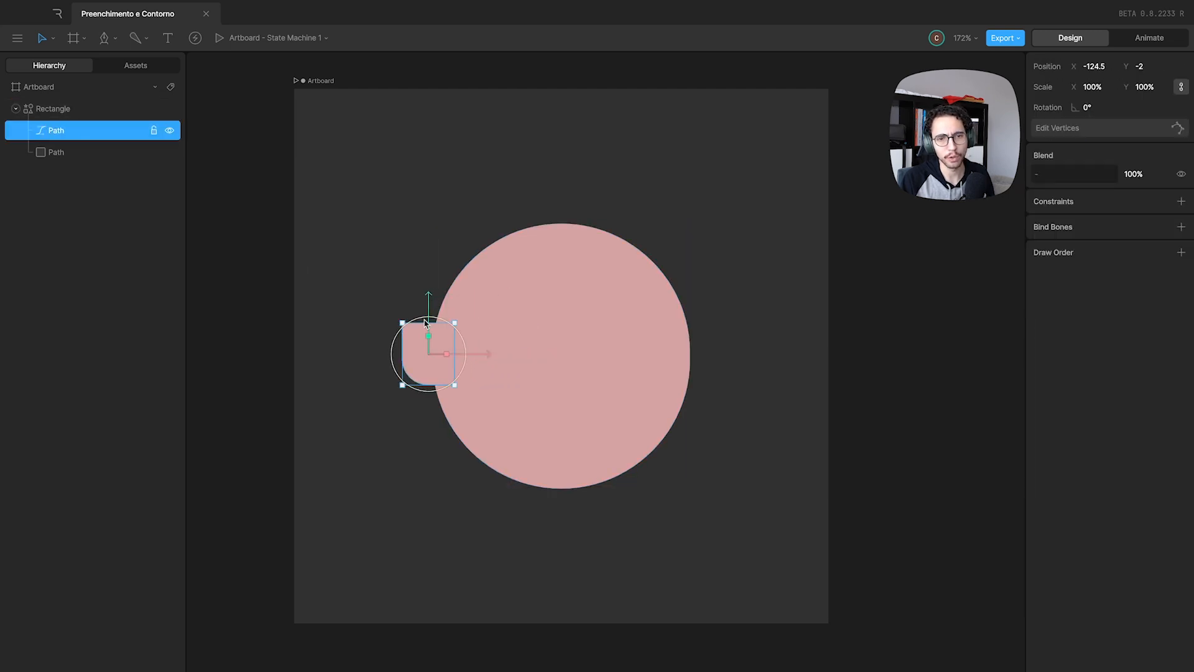
drag(428, 304, 428, 301)
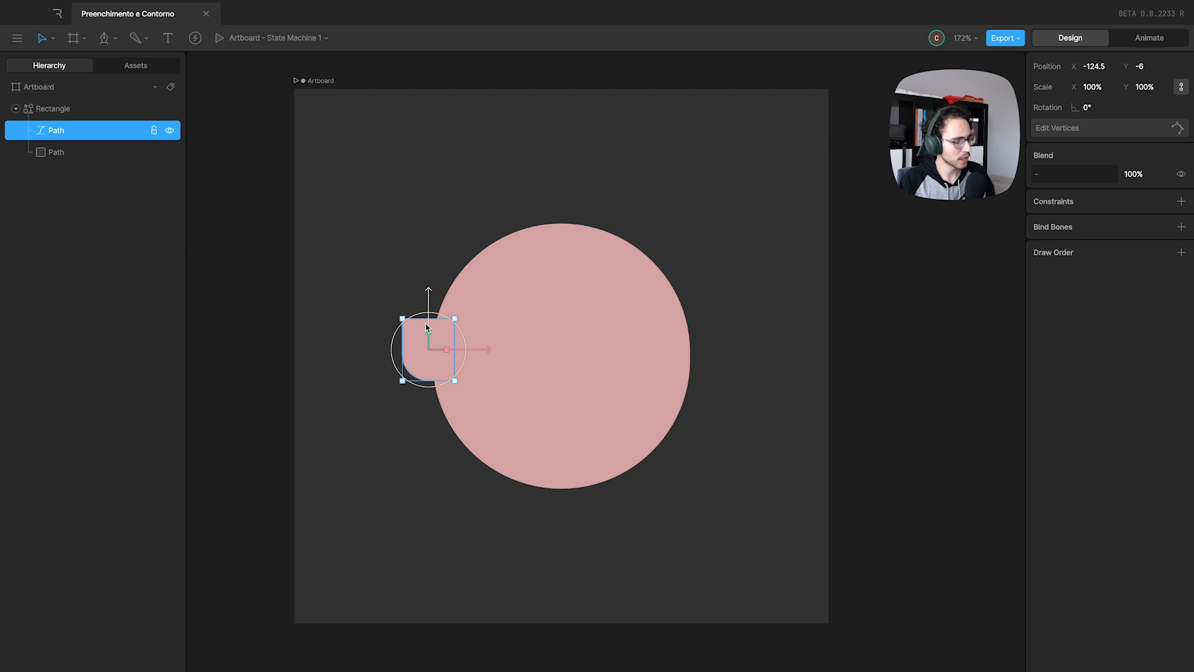
- Duplicate the small path as a mirrored copy with X scale -100%, overlapping the circle's right edge at about X 118
key(ctrl+d)
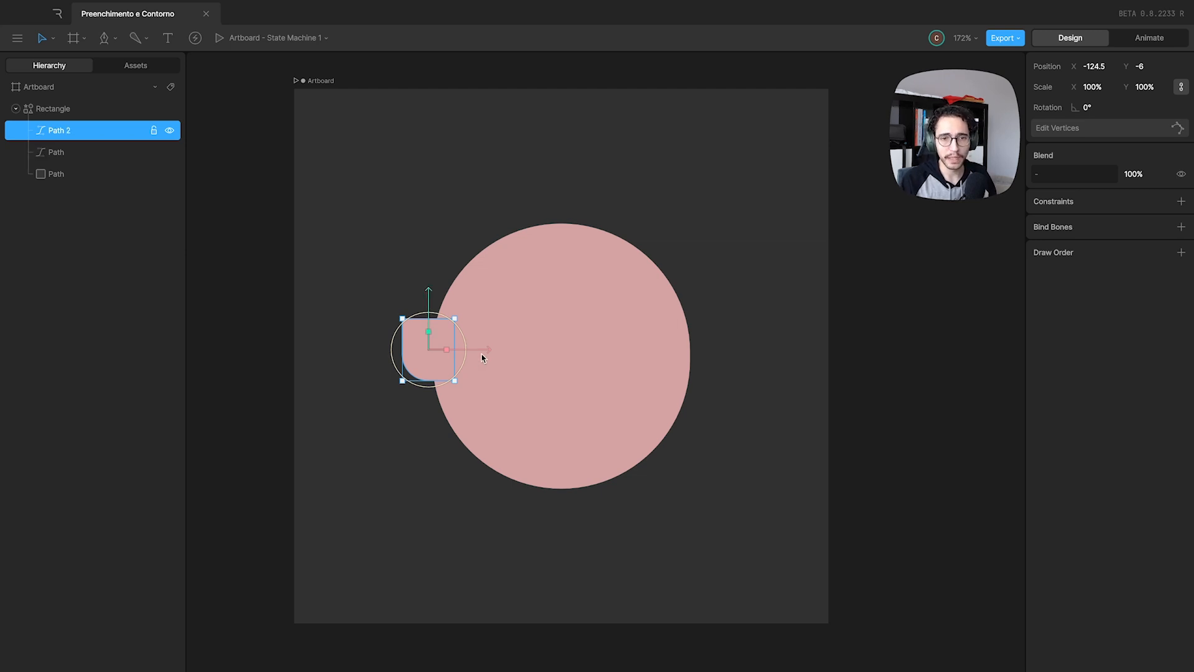
drag(482, 352, 783, 351)
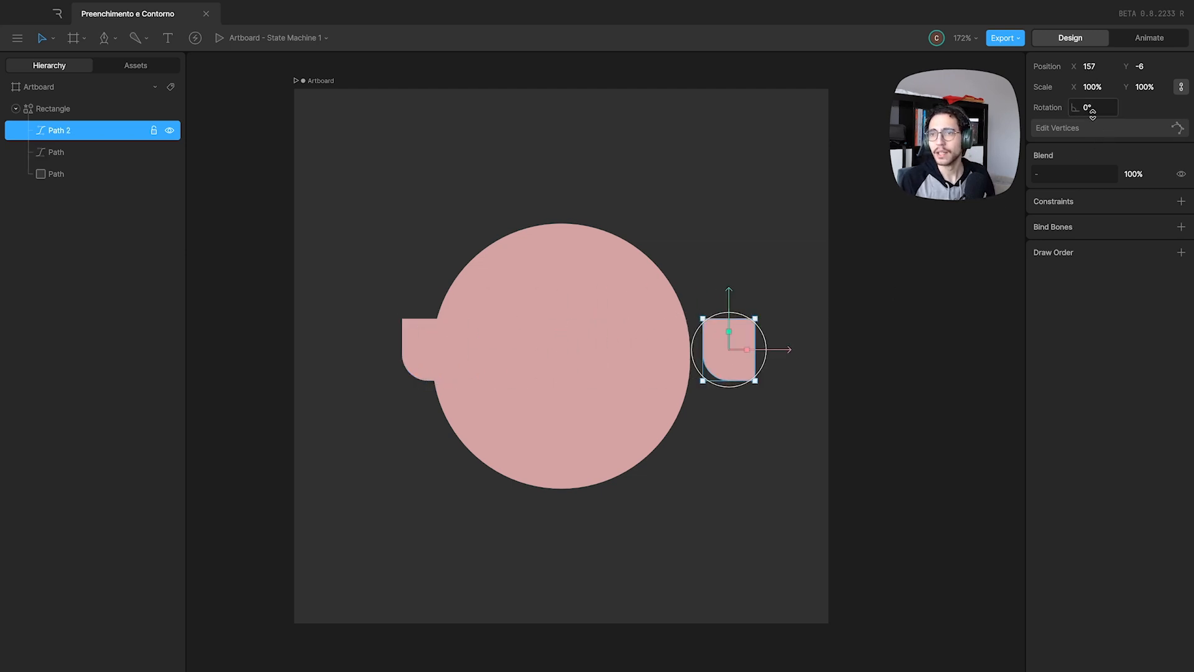
click(1092, 87)
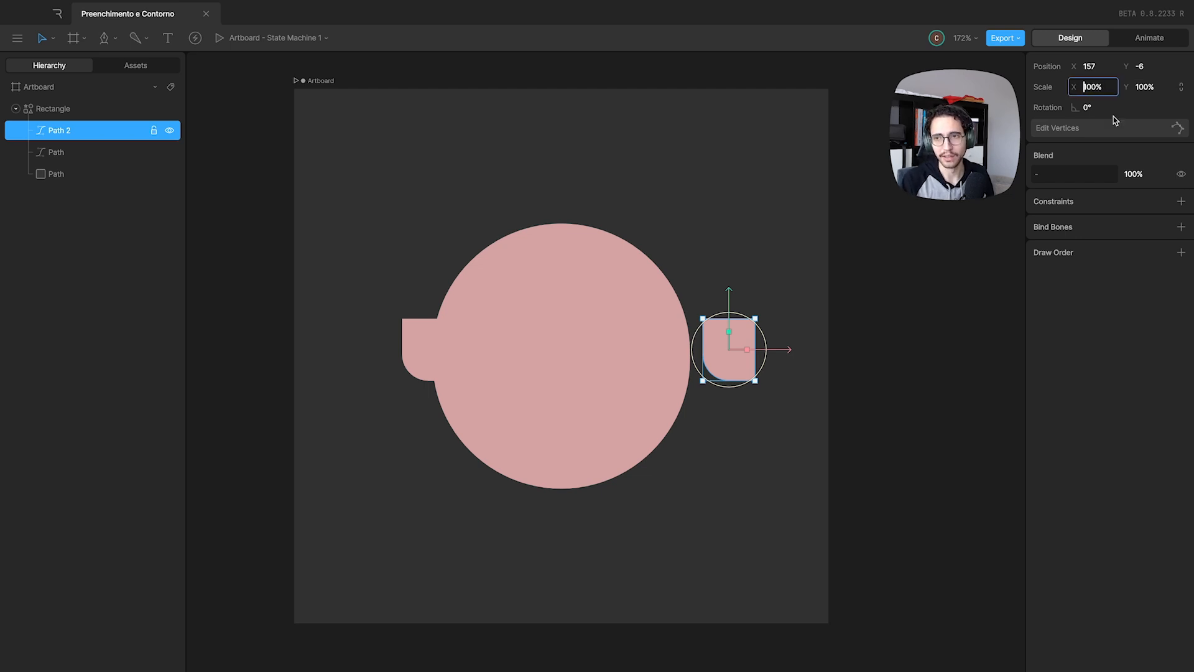
text(-)
key(Return)
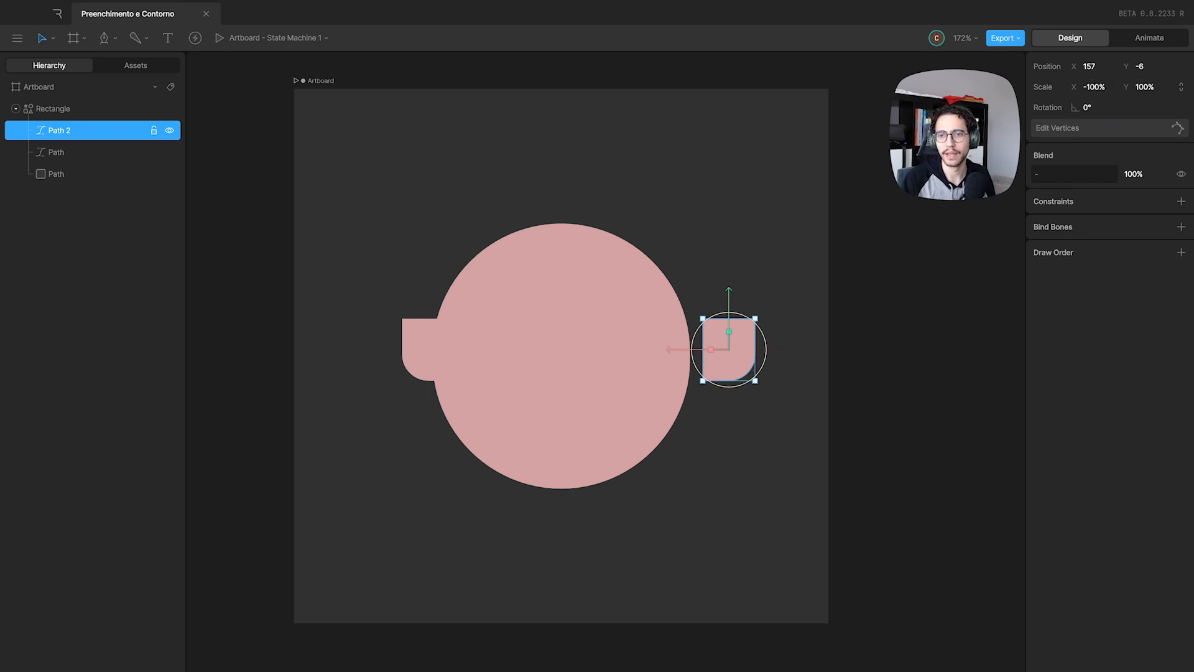
drag(675, 349, 628, 351)
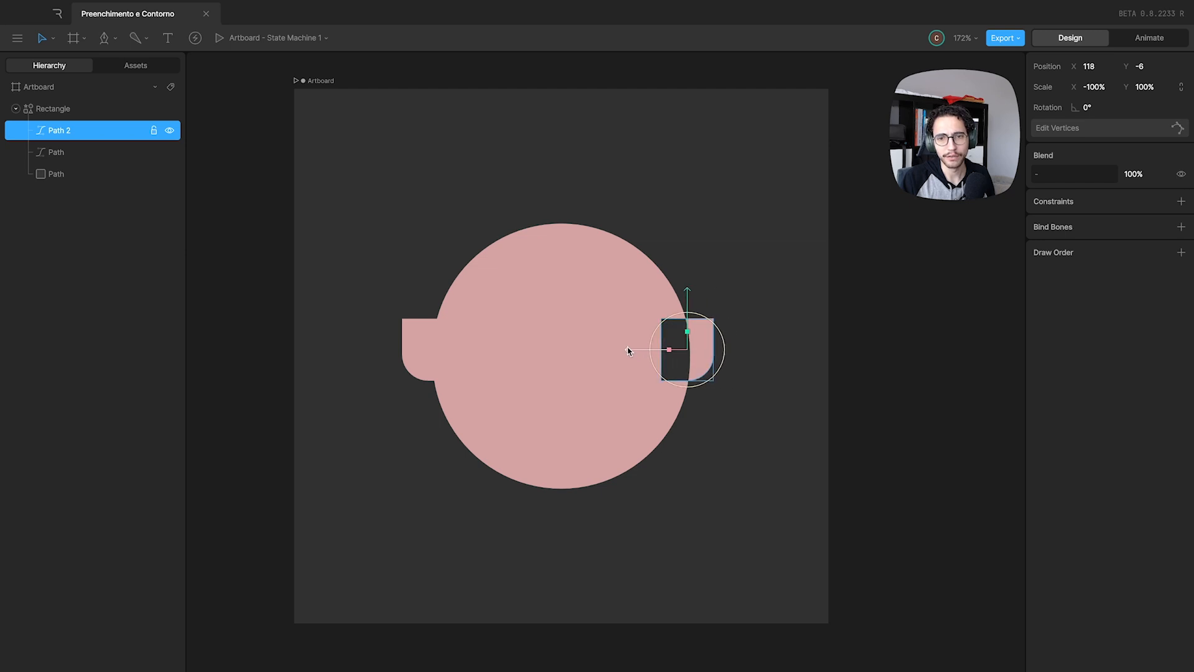
click(759, 439)
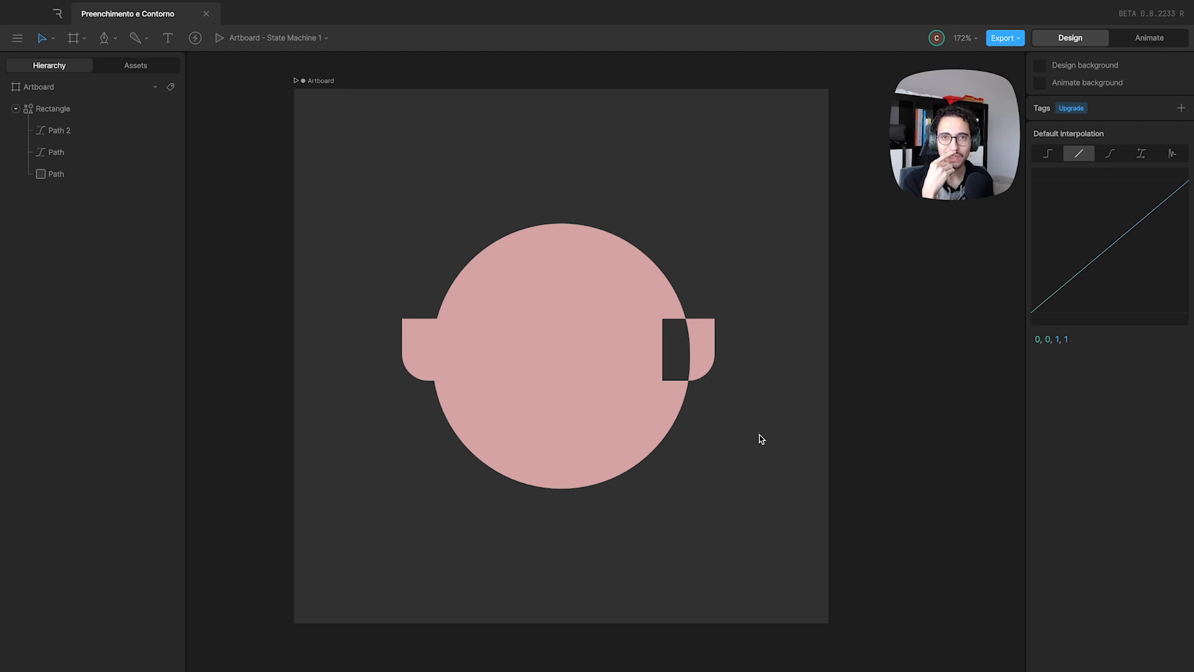
- Duplicate the artboard, placing the copy beside the original at about X 569
click(584, 259)
scroll(535, 258, down, 4)
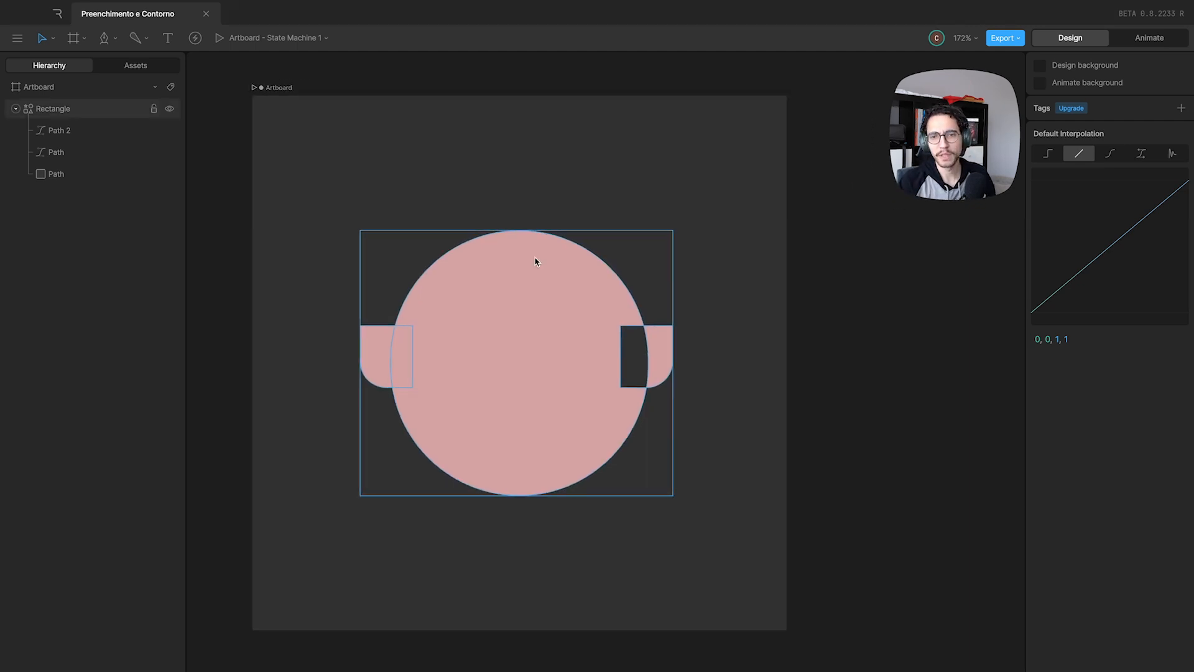
drag(541, 232, 461, 232)
click(296, 138)
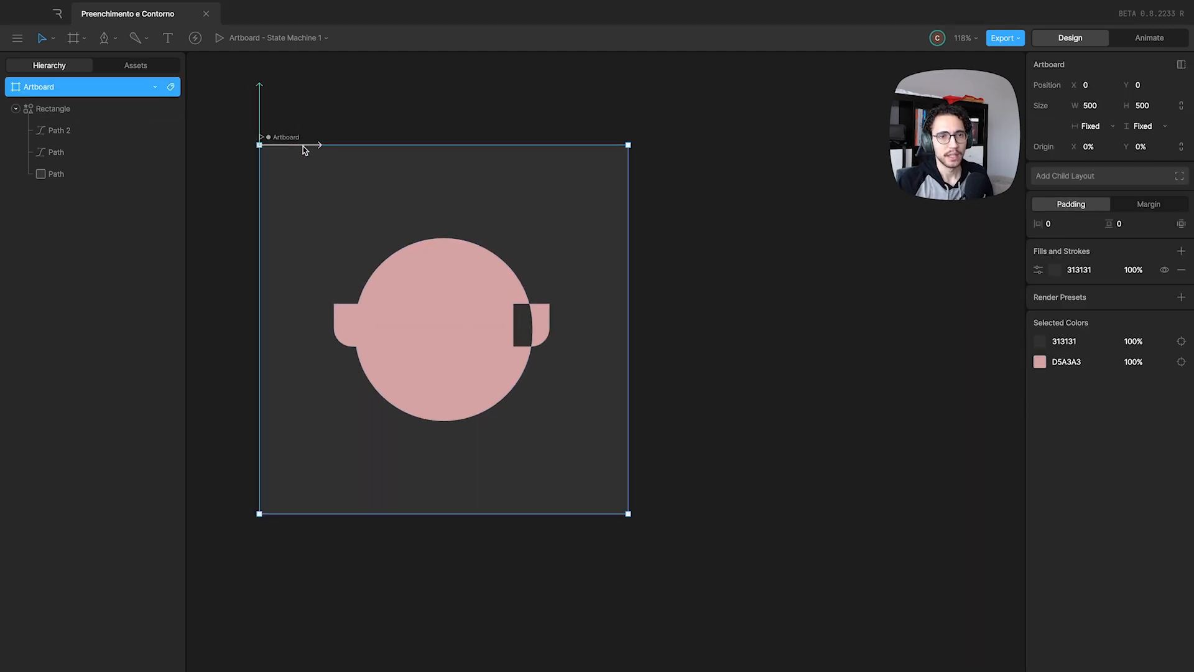
drag(305, 150, 734, 147)
drag(821, 277, 535, 301)
- Delete the pink shape from Artboard 2
click(536, 304)
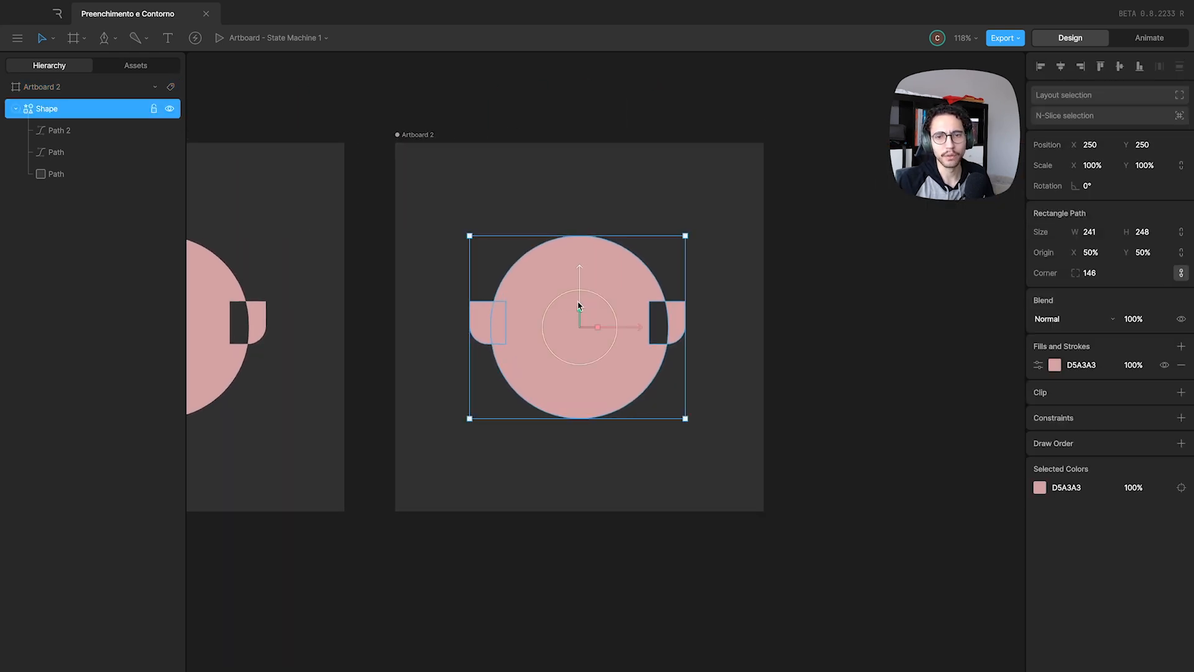
key(Delete)
click(588, 305)
scroll(576, 285, up, 1)
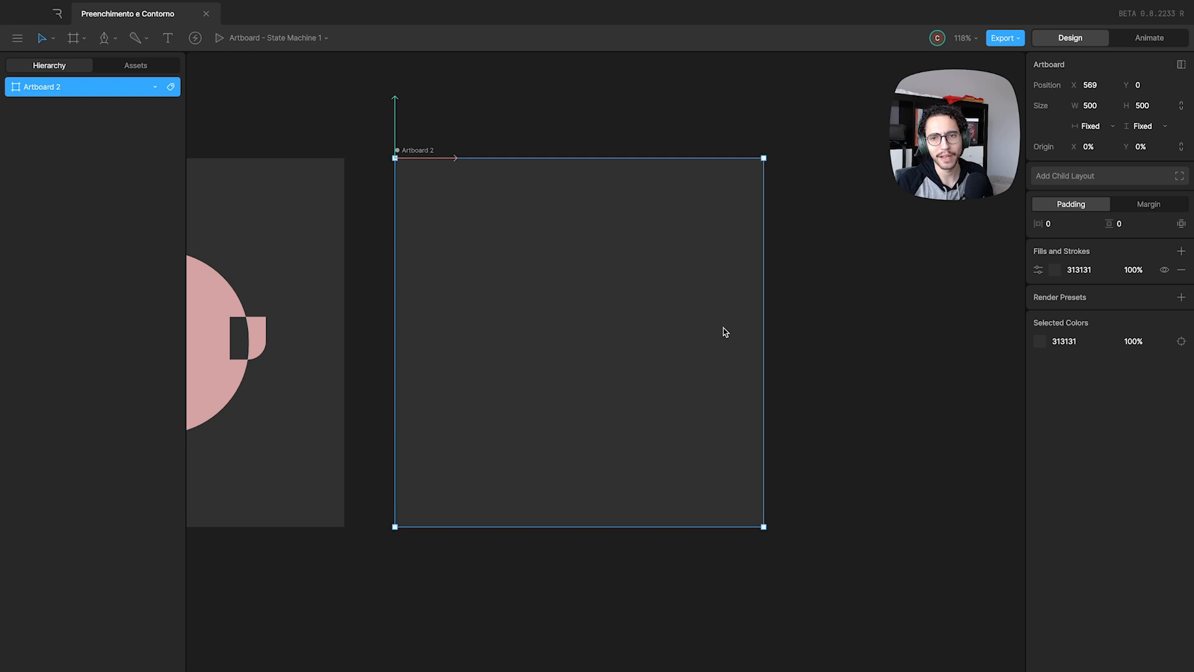
- Draw a circle about 235 by 235 near the centre of Artboard 2 with the Ellipse tool
click(723, 328)
click(647, 345)
drag(590, 370, 581, 365)
click(115, 37)
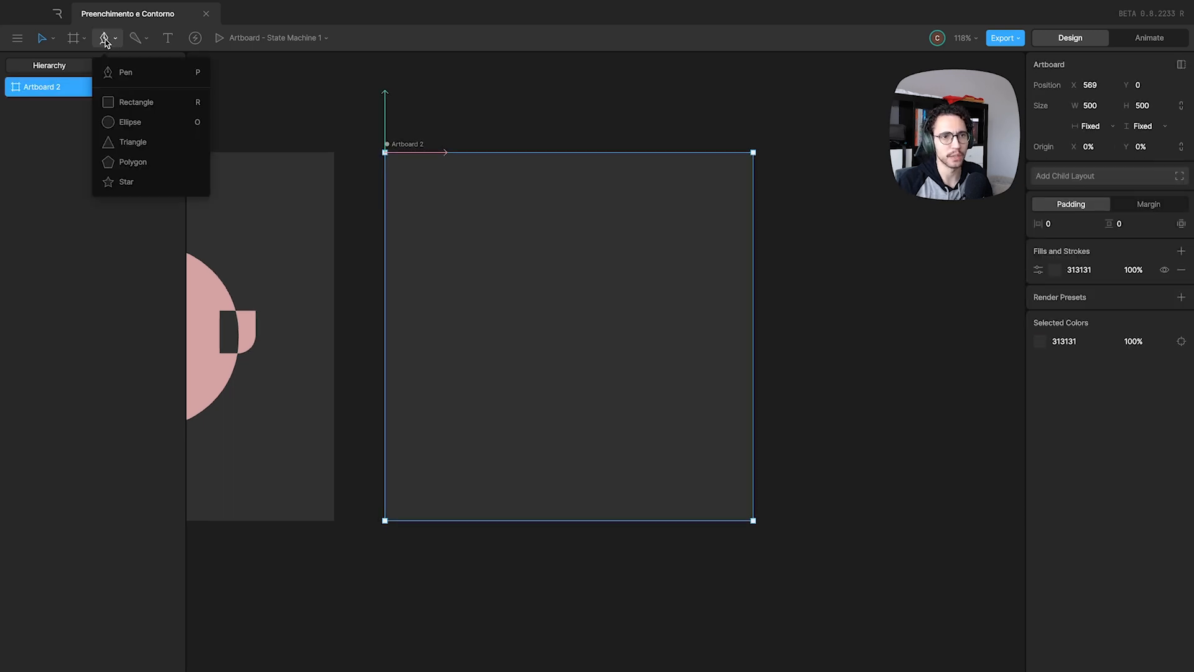
click(128, 120)
drag(492, 240, 664, 412)
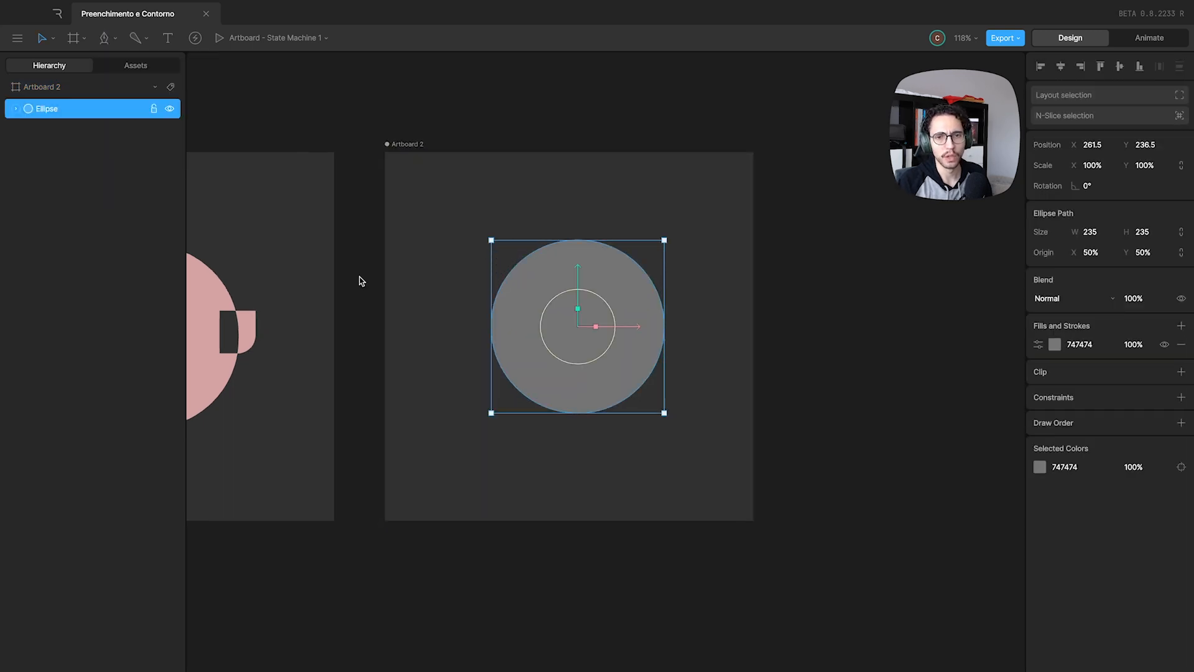
- Duplicate the path inside the Ellipse shape and move the copy to the right of the original circle
click(16, 109)
click(66, 129)
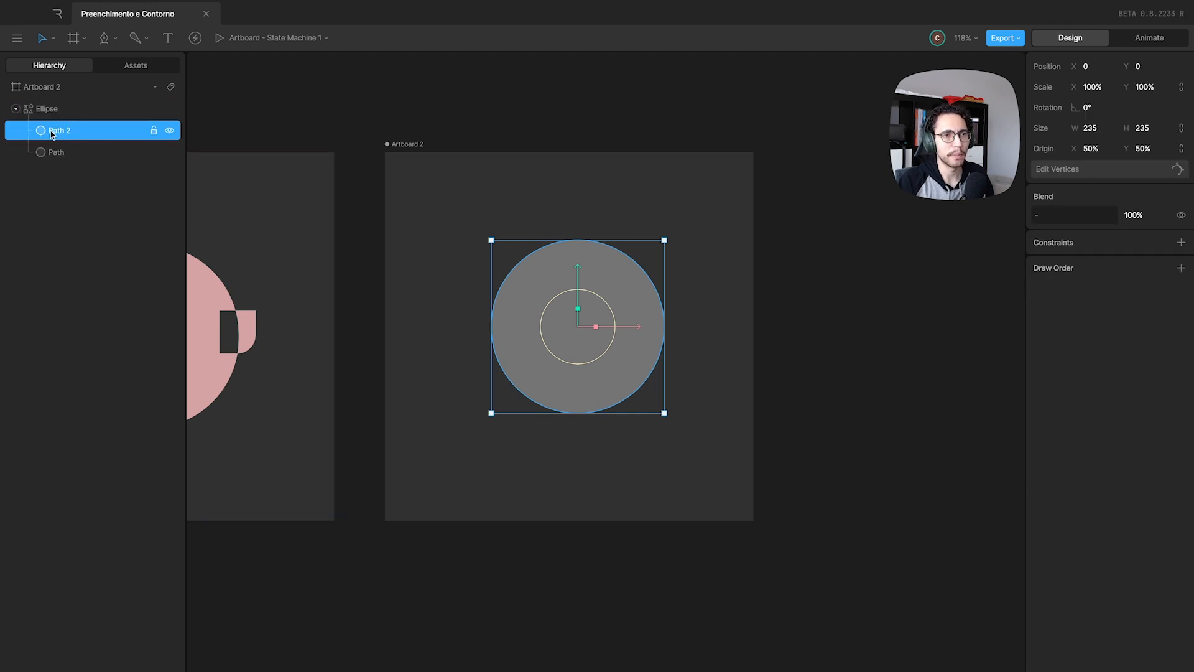
key(ctrl+d)
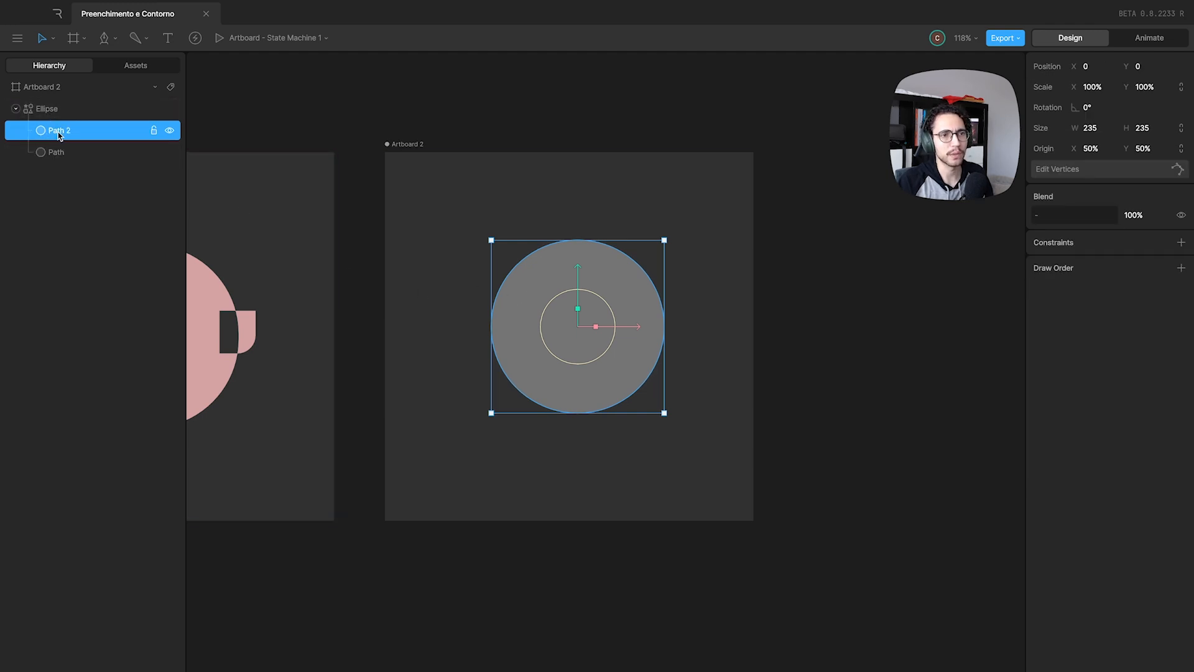
drag(633, 333, 802, 332)
scroll(677, 367, right, 2)
- Convert the left circle's path inside the Ellipse shape to a custom path with editable vertices
click(509, 336)
scroll(513, 334, up, 5)
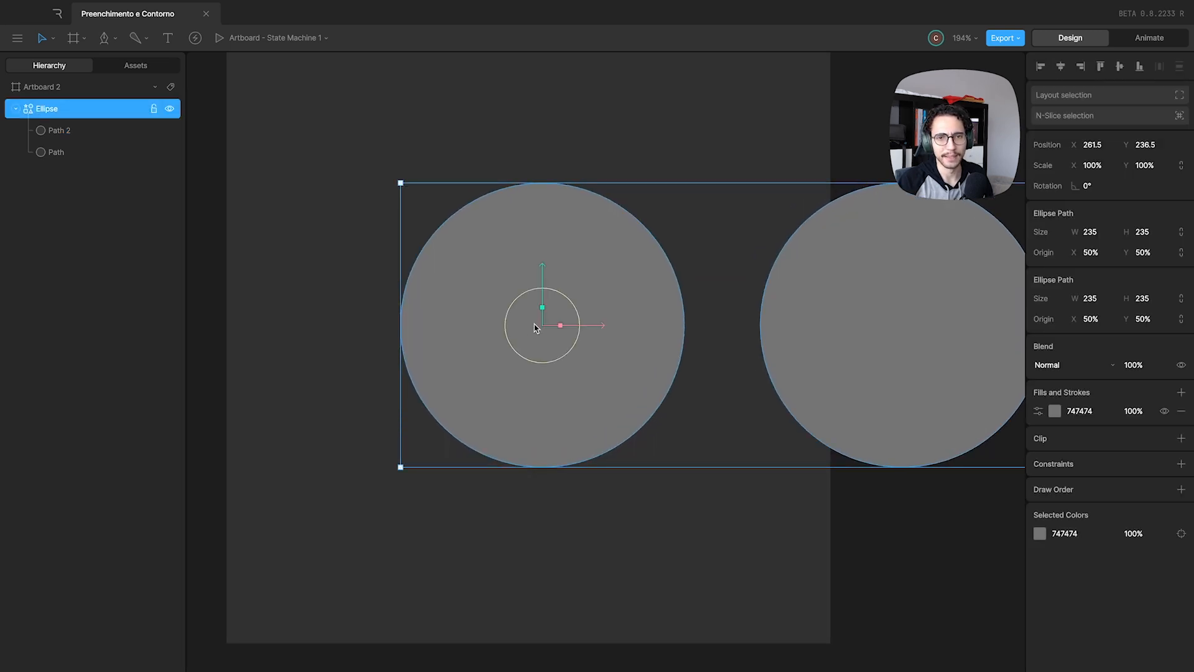
click(68, 130)
click(73, 152)
double_click(432, 235)
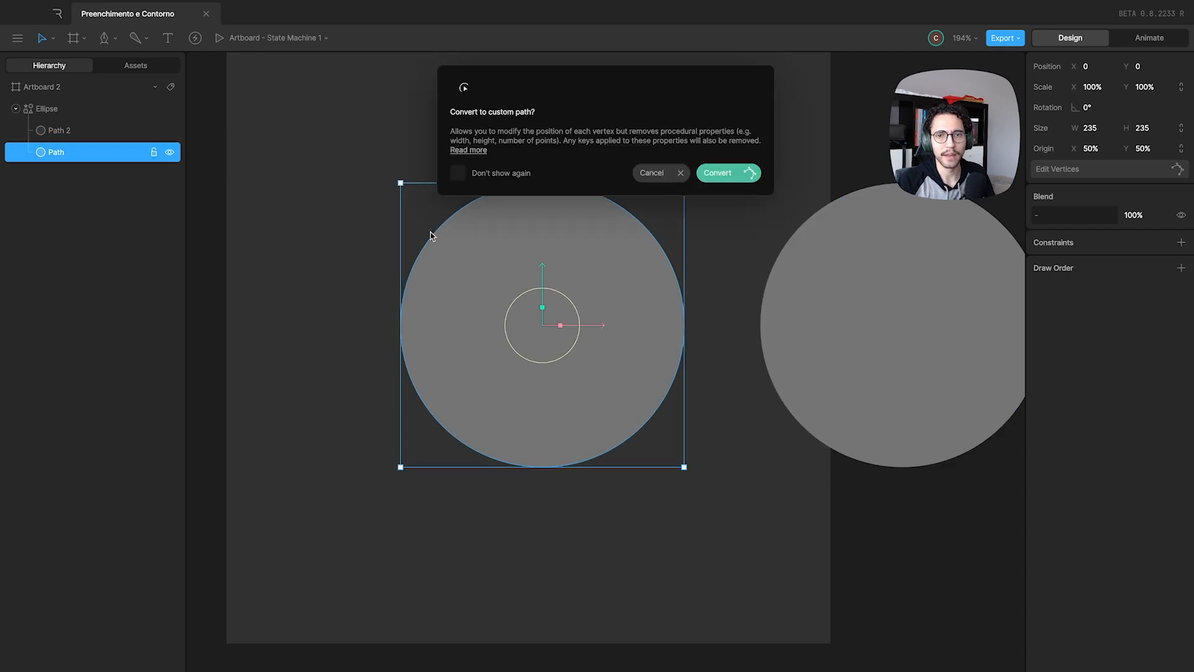
click(733, 178)
- Try reversing the left circle's path direction from its top vertex, restore the original direction and finish vertex editing
drag(507, 279, 561, 281)
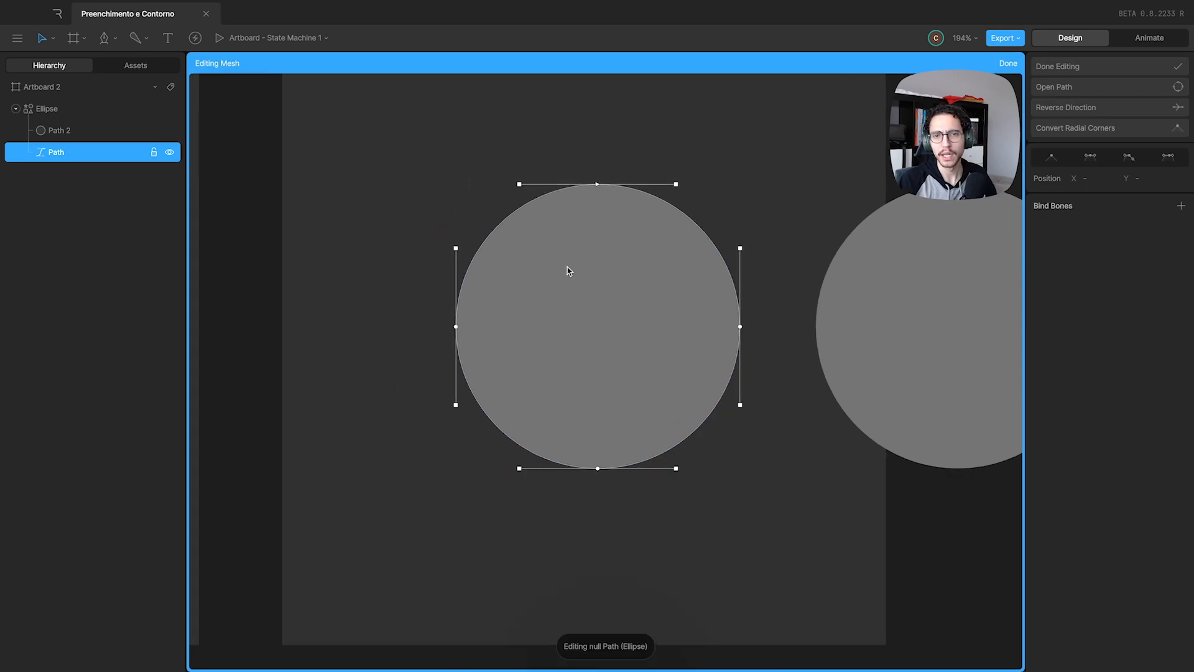
drag(617, 149, 592, 206)
scroll(592, 206, up, 1)
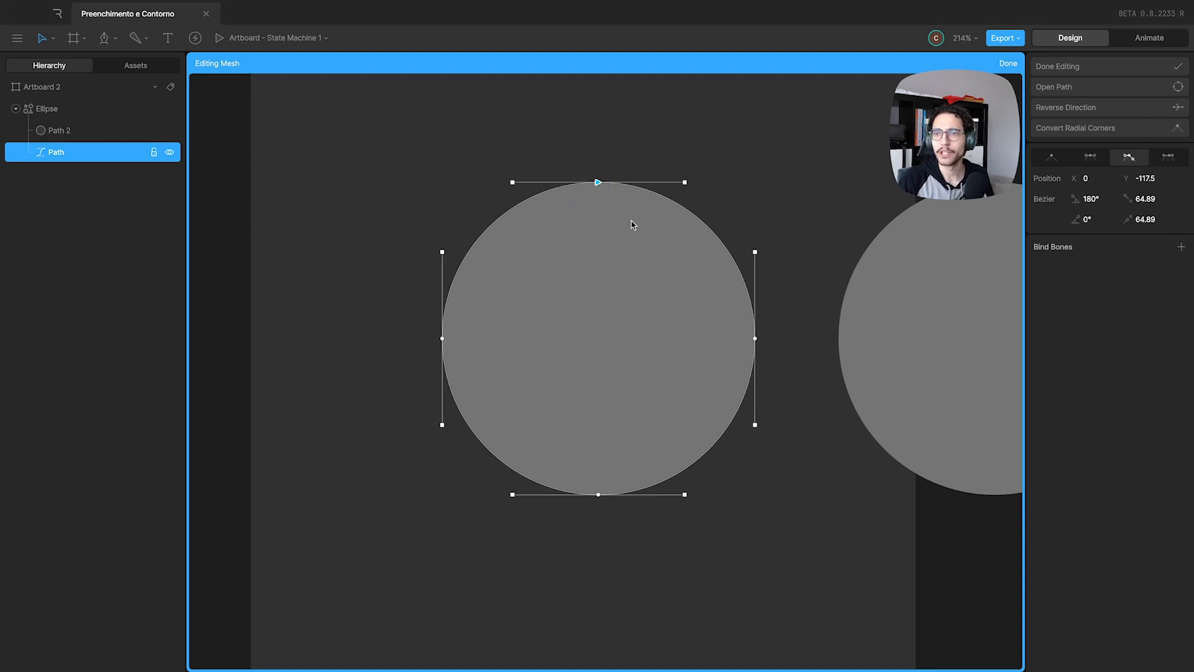
click(1066, 108)
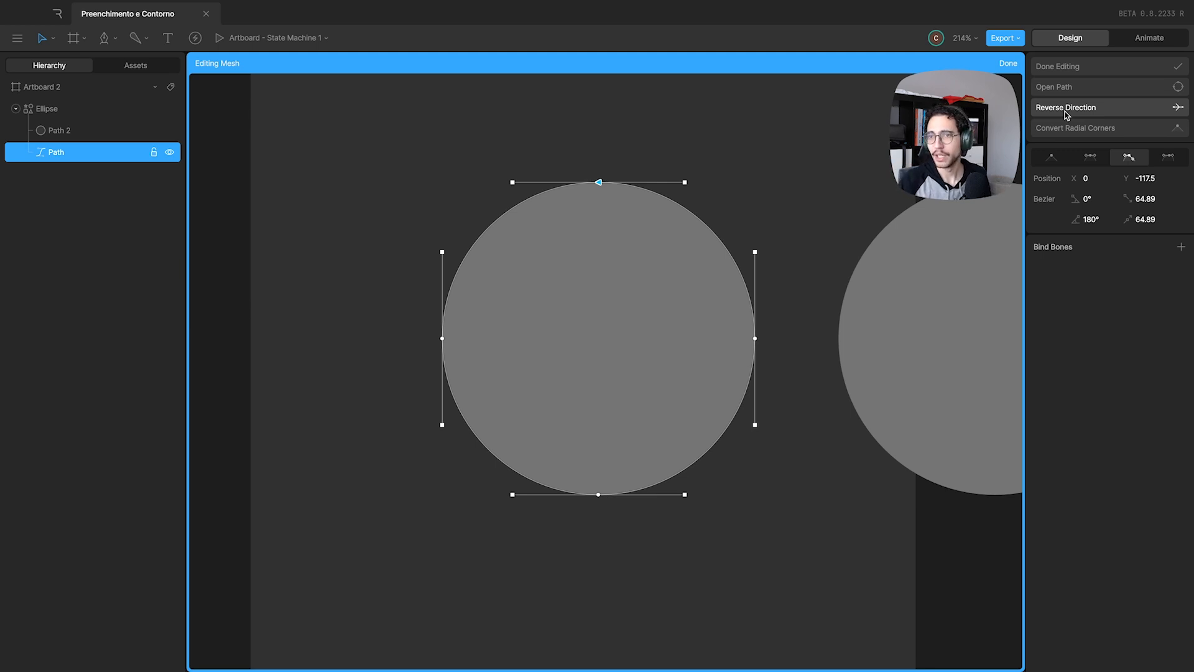
click(1066, 108)
click(1008, 63)
click(237, 216)
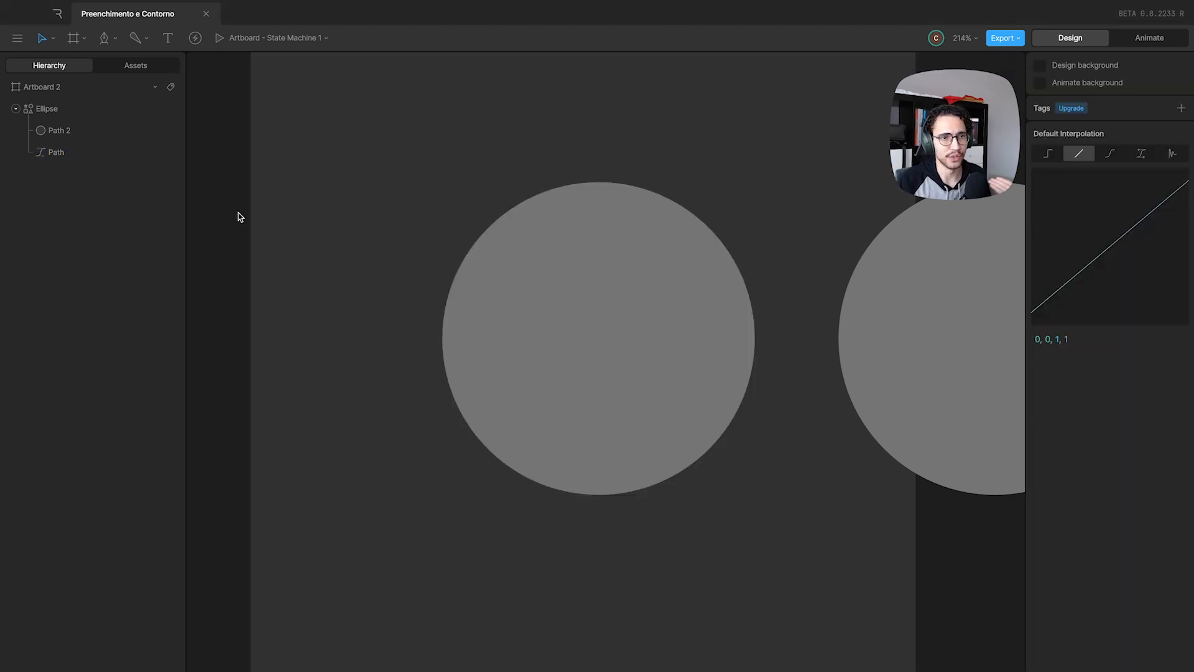
- Convert the right circle, Path 2, to a custom path and leave vertex editing
click(62, 132)
scroll(666, 285, right, 5)
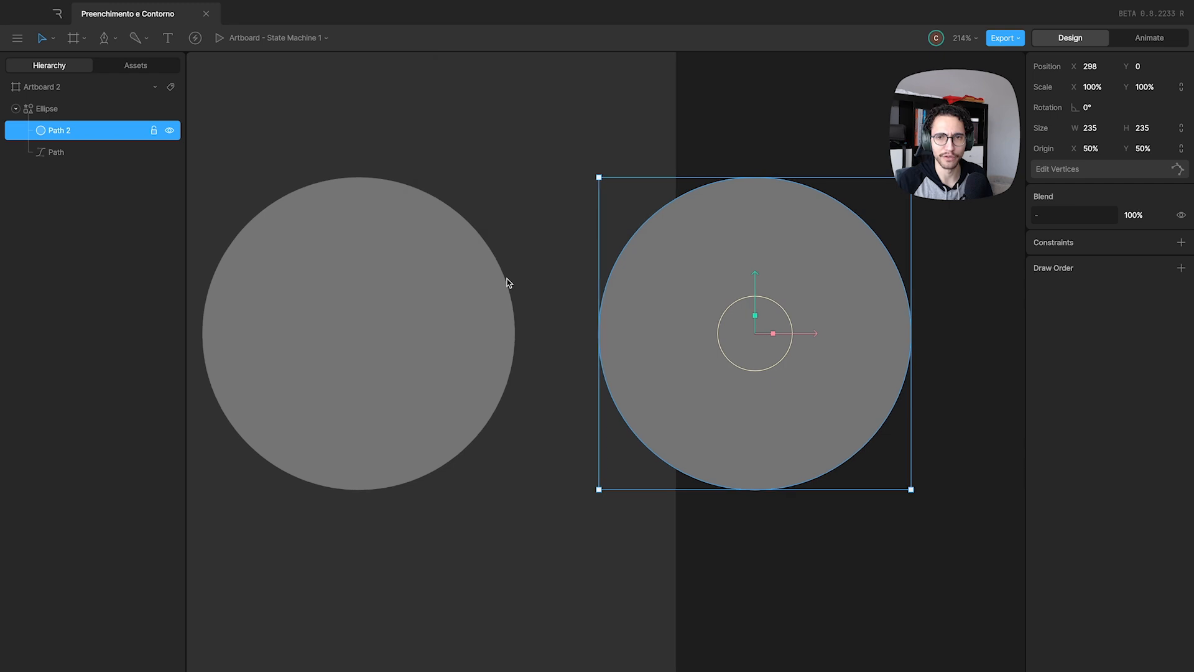
key(Return)
key(Return)
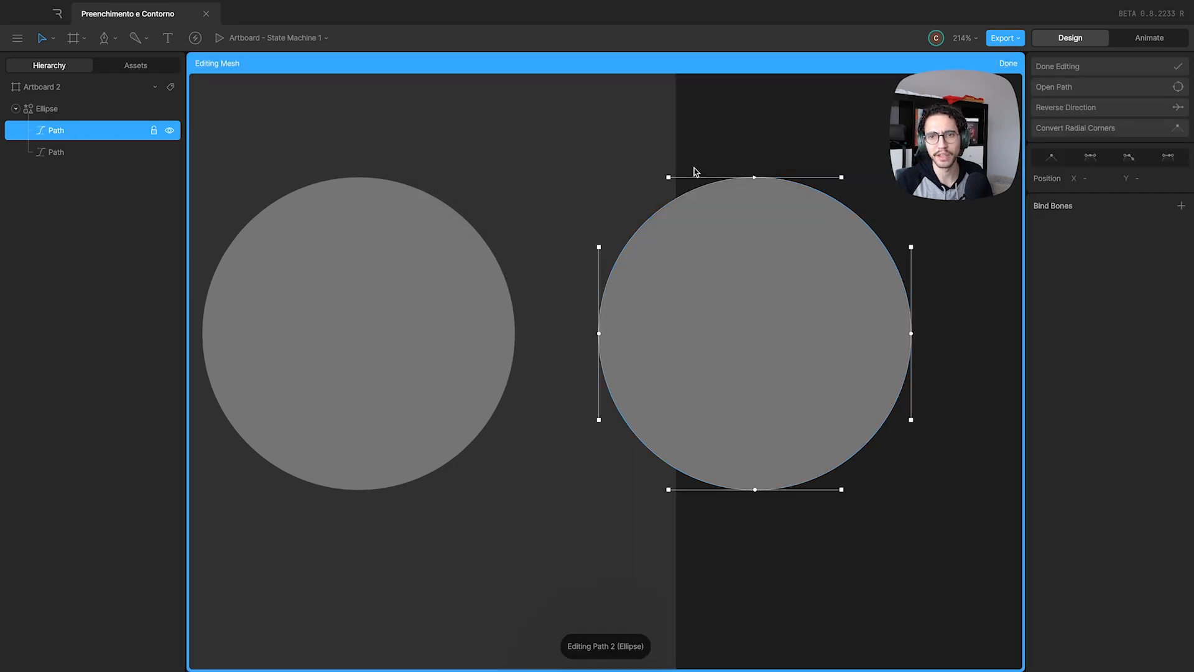
click(1008, 62)
scroll(597, 230, left, 3)
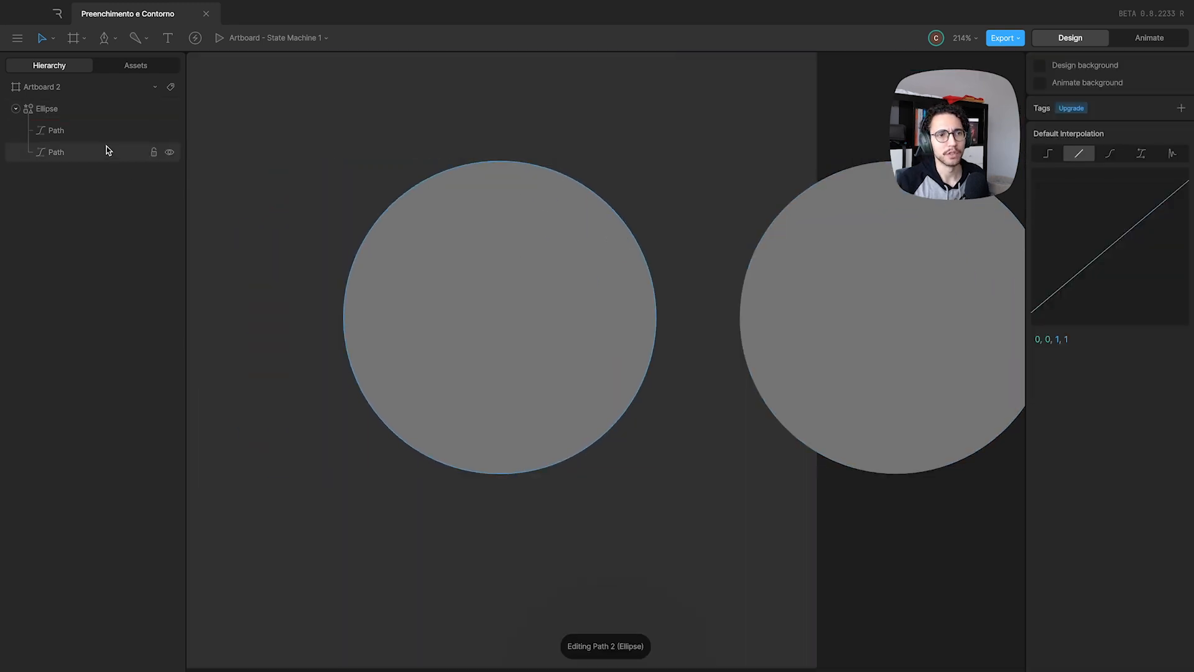
- Move the right circle's path to about X 117.5 so it overlaps the left circle
click(75, 130)
drag(935, 317, 694, 316)
scroll(338, 347, left, 2)
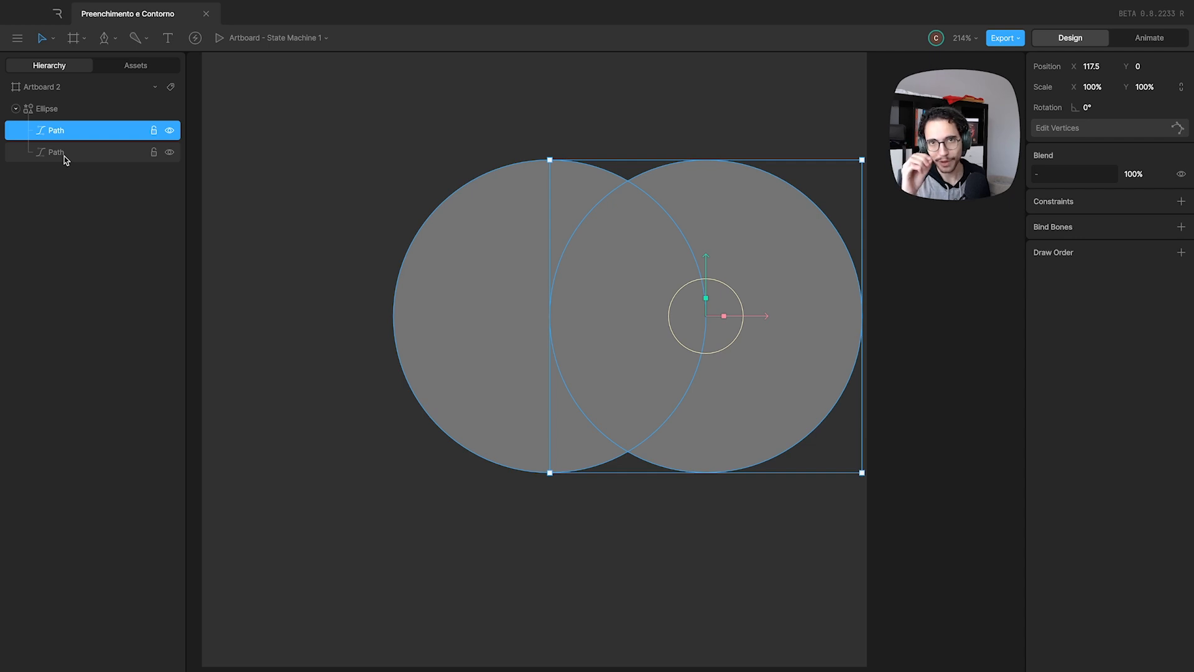
- Try the Even-Odd fill rule on the Ellipse shape's fill and return it to Non-Zero
click(95, 112)
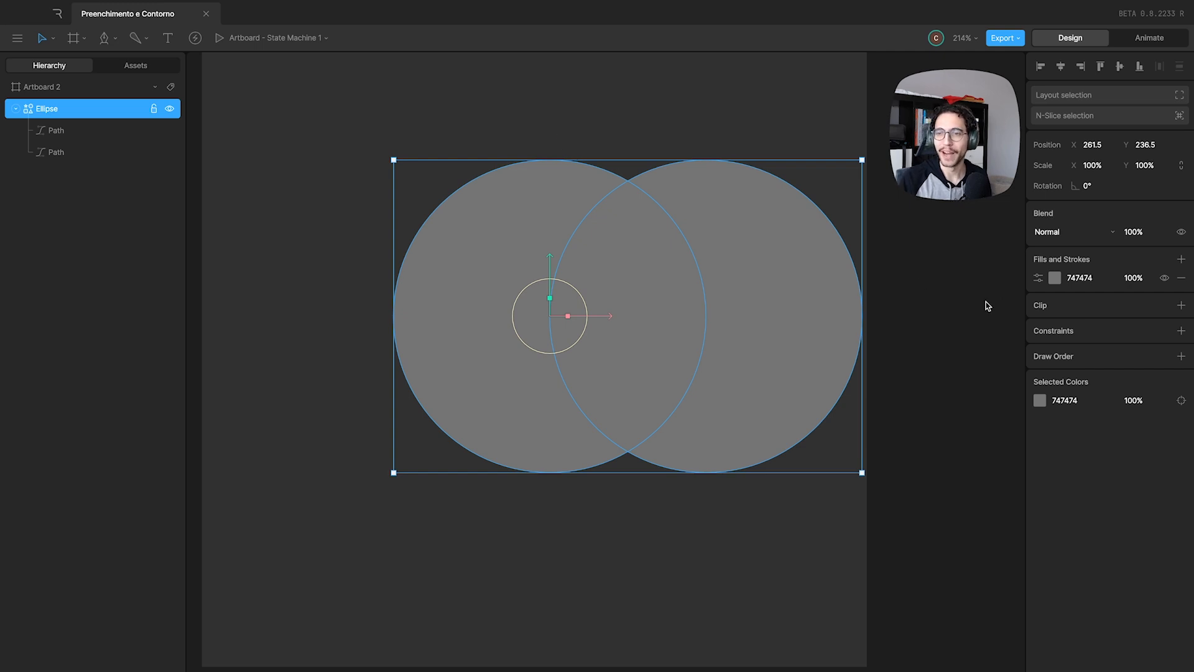
click(1038, 278)
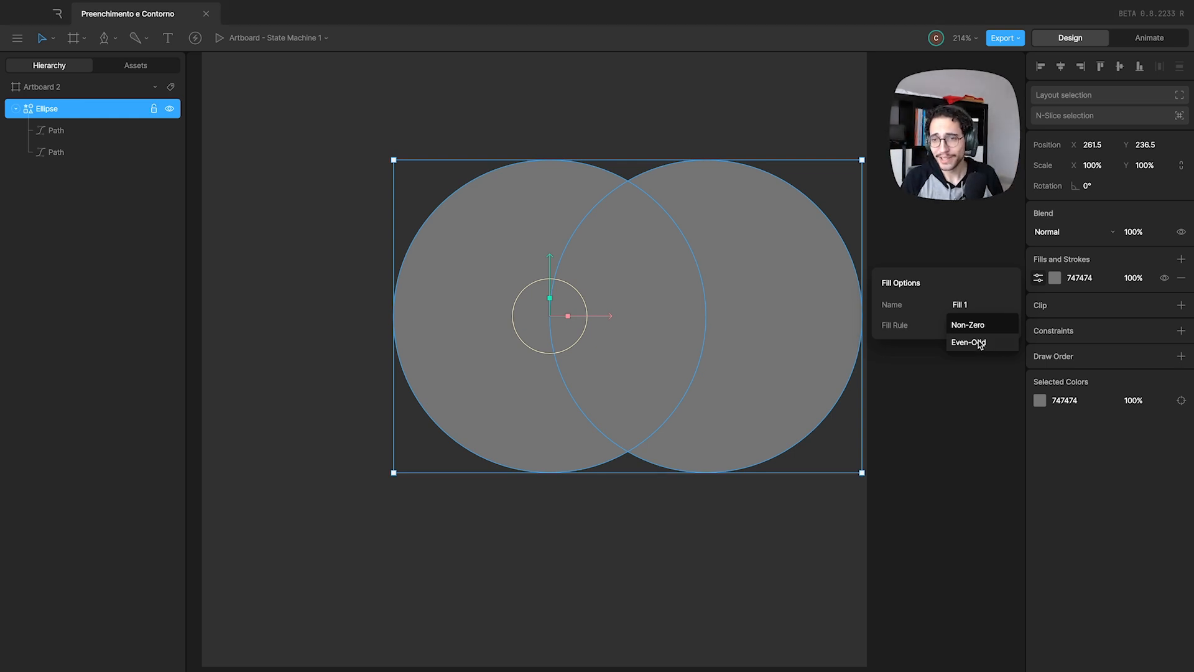
click(980, 344)
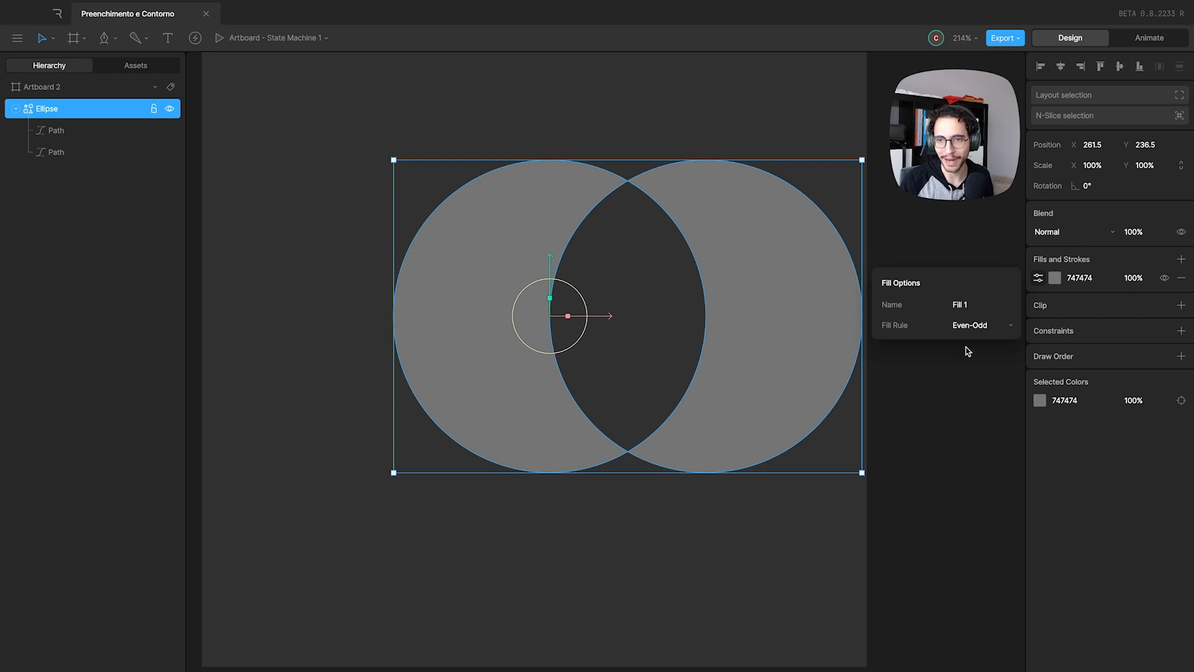
click(983, 326)
click(980, 326)
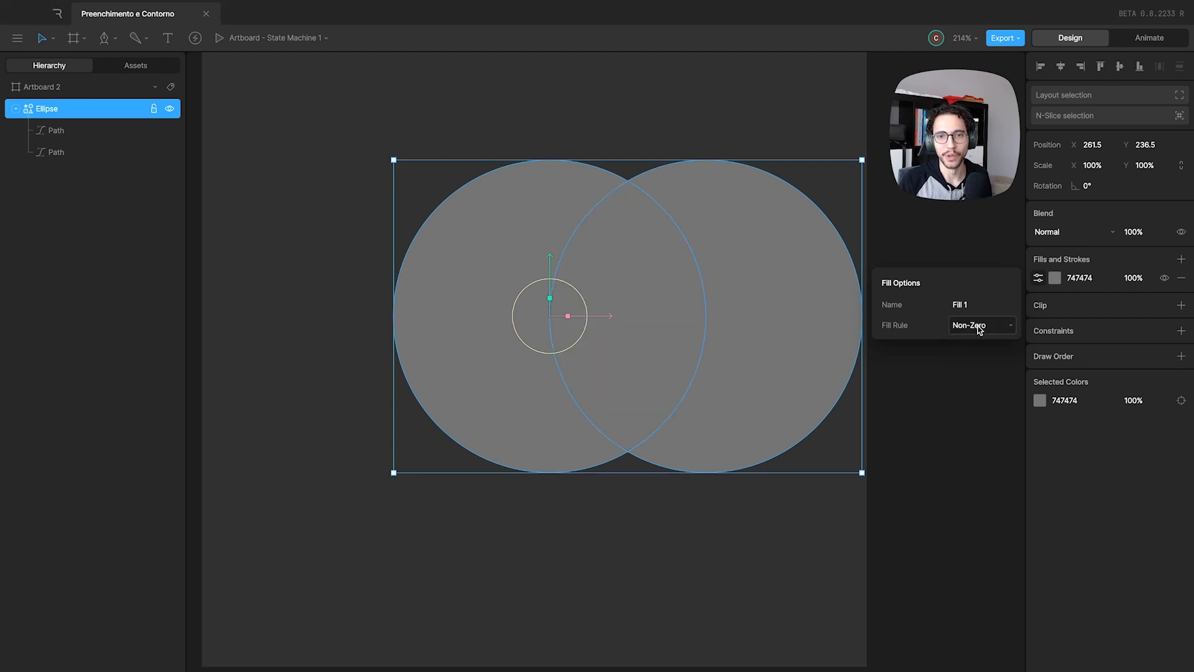
- Move the whole Ellipse shape to about X 191.5, Y 250 on Artboard 2
click(324, 245)
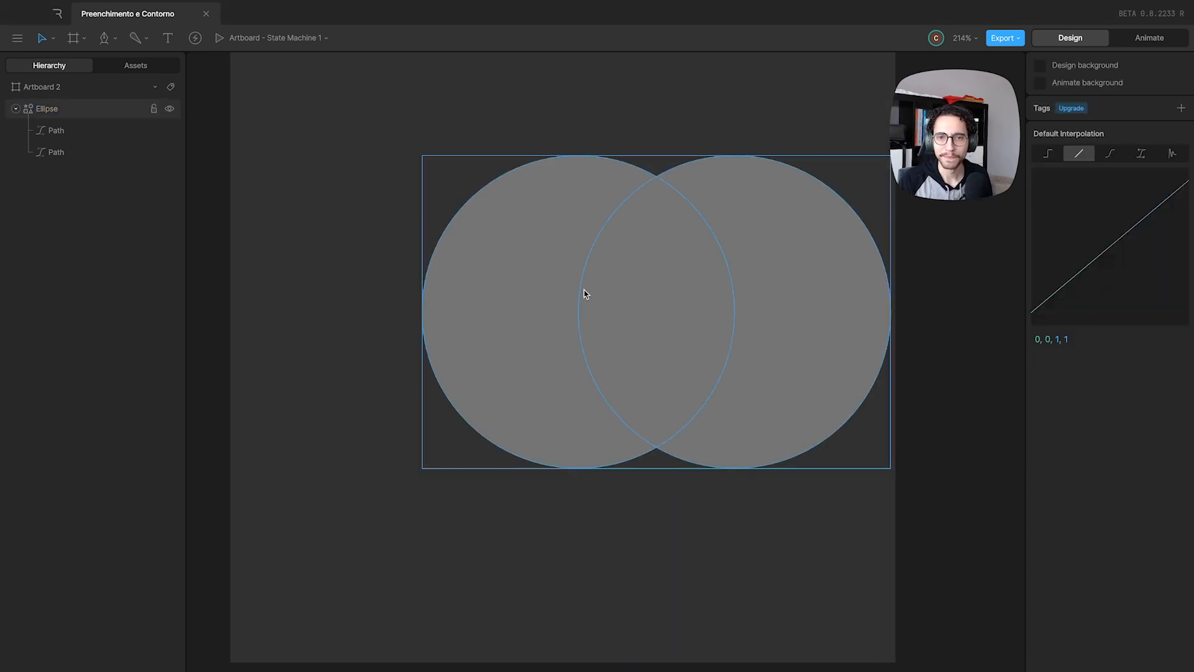
drag(584, 290, 485, 316)
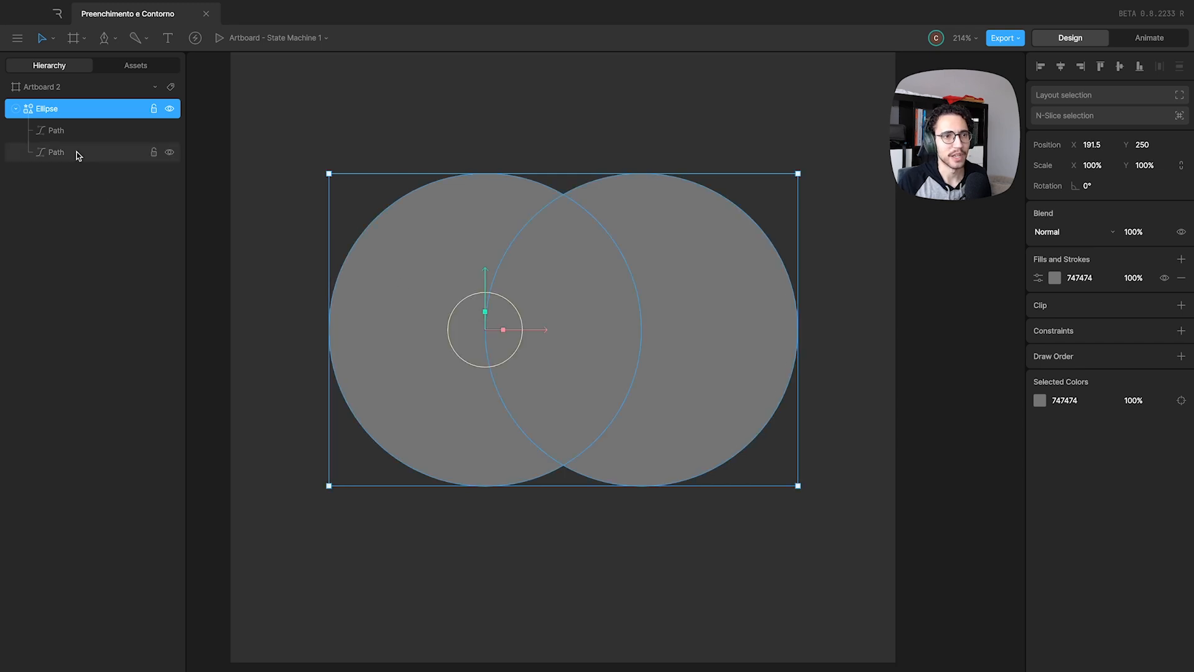
- Reverse the path direction of the right circle in the Ellipse shape and finish vertex editing
click(69, 133)
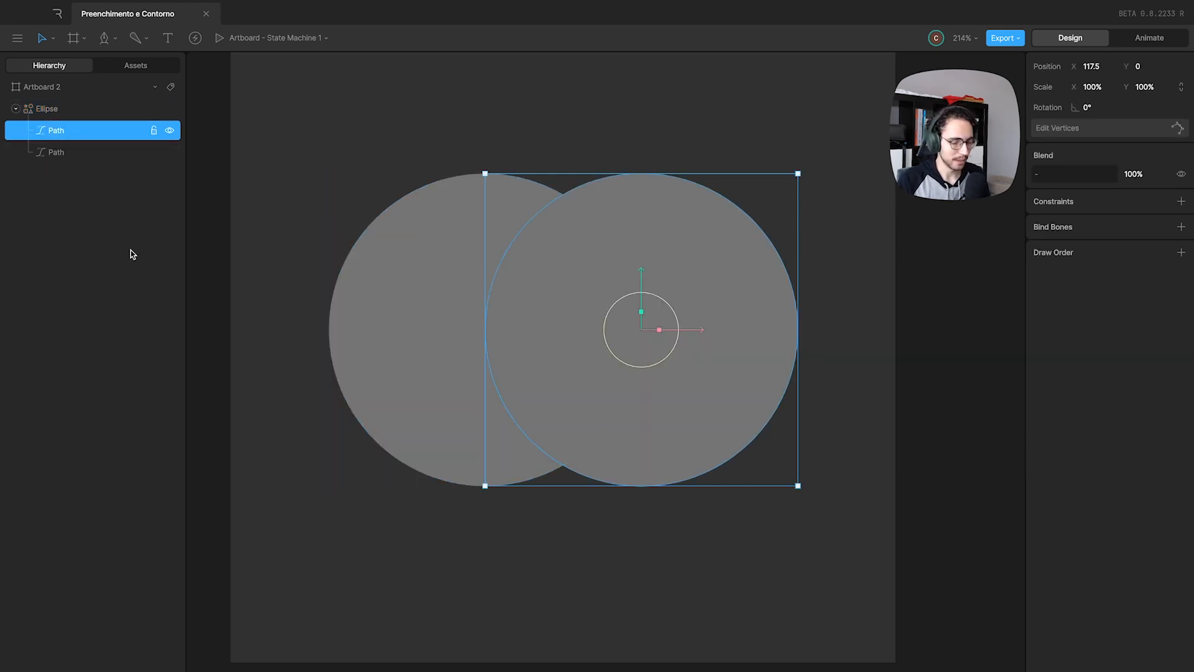
key(Return)
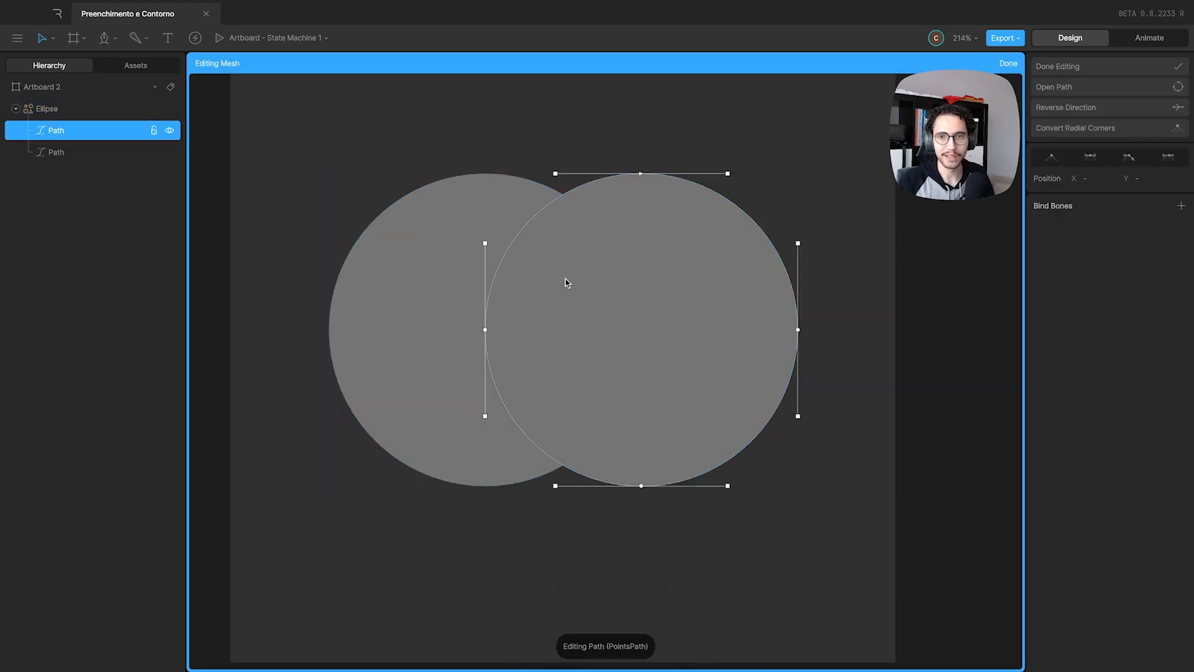
click(640, 173)
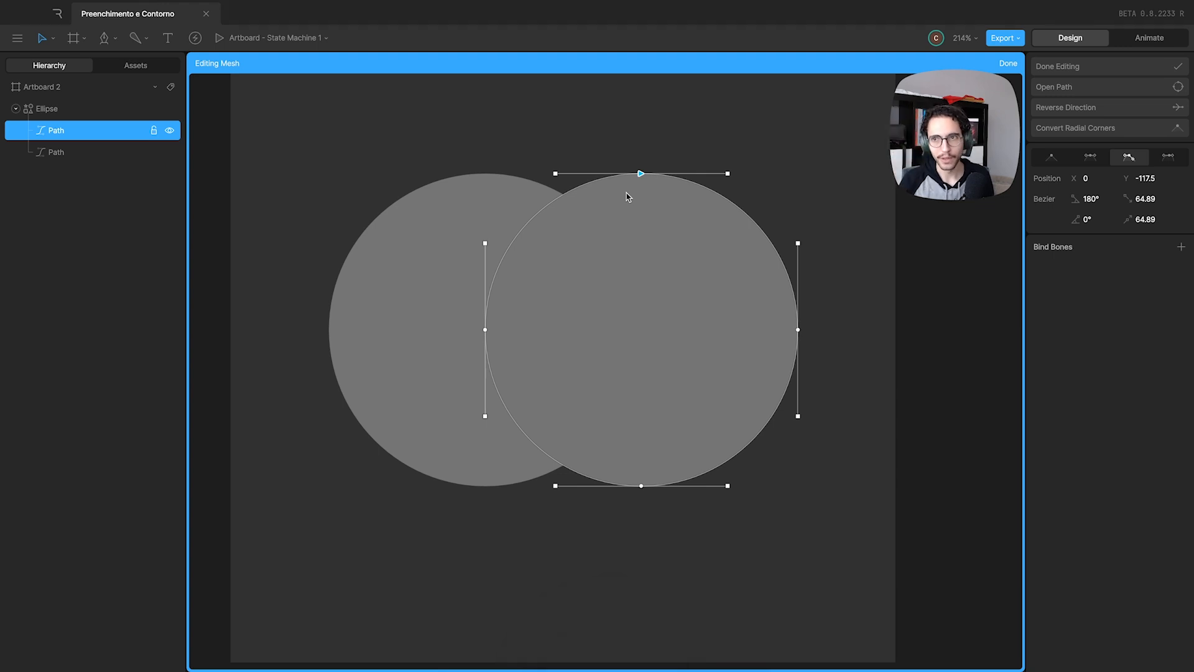
click(1054, 113)
click(1059, 67)
- Review the fill rule choices in the Ellipse shape's fill options without changing the rule
click(677, 276)
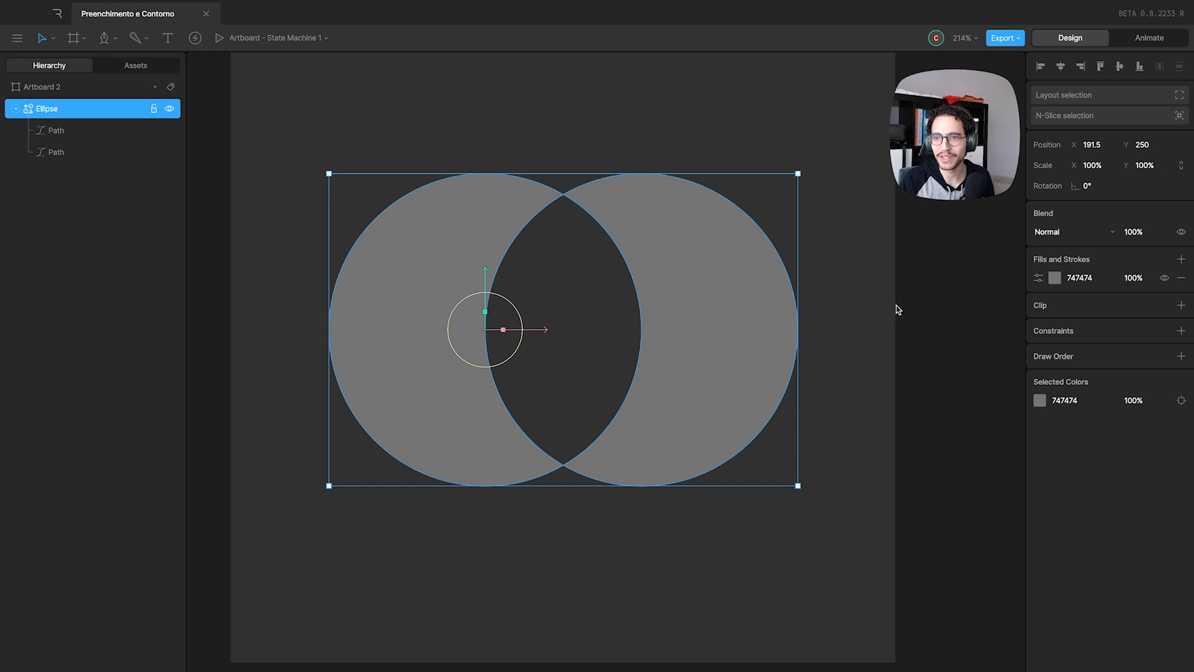
click(1038, 278)
click(967, 325)
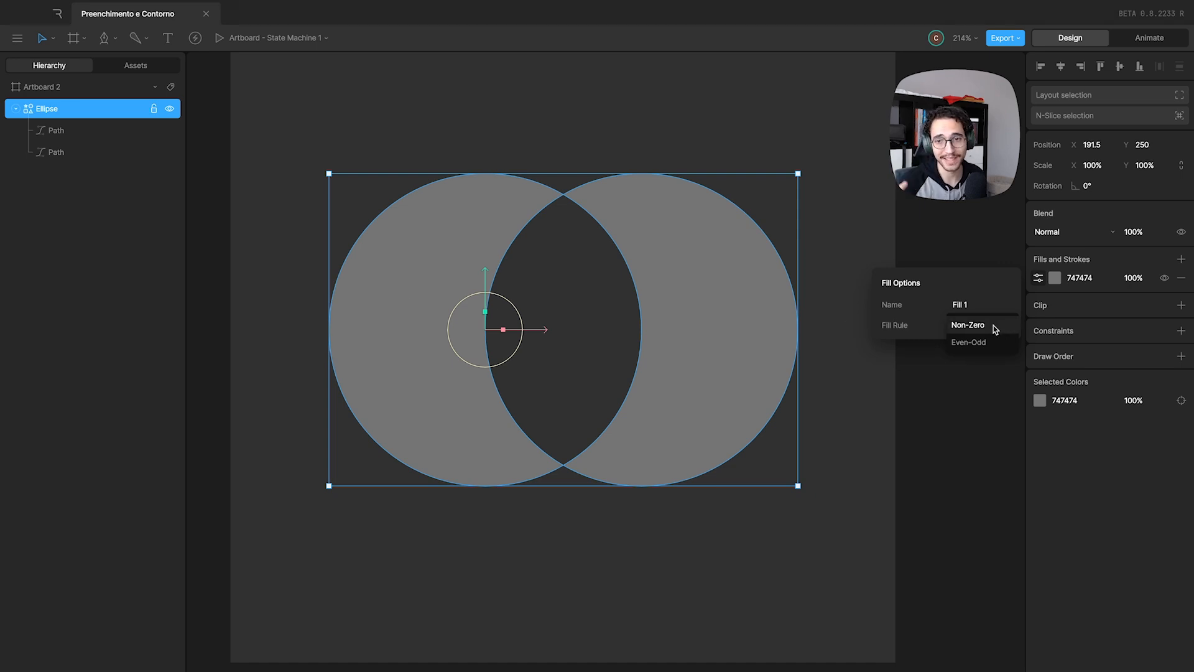
click(555, 246)
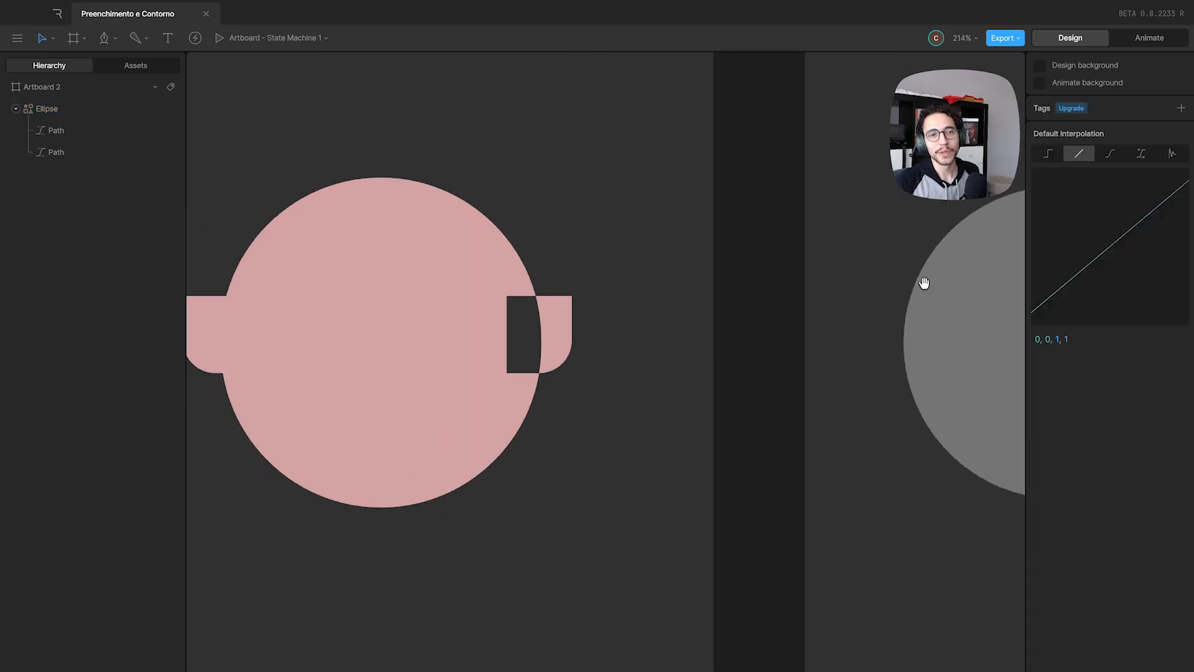
- Inspect the X scale of Path 2, the right-hand ear of the pink shape on the first artboard
drag(568, 305, 849, 300)
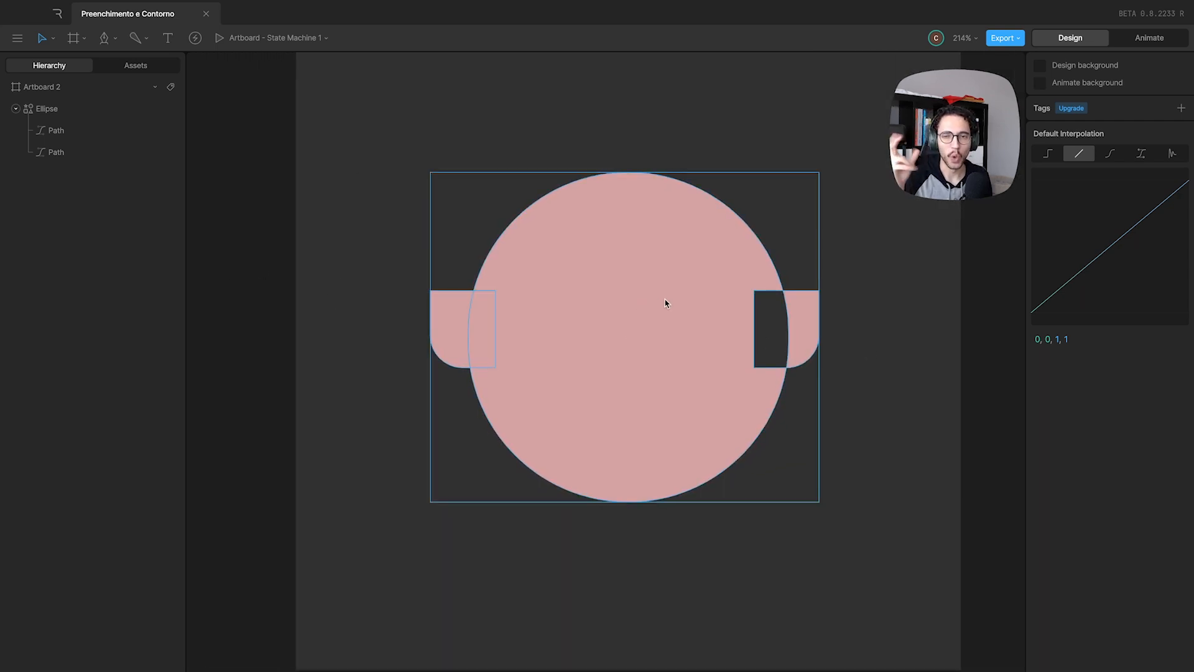
drag(666, 283, 559, 276)
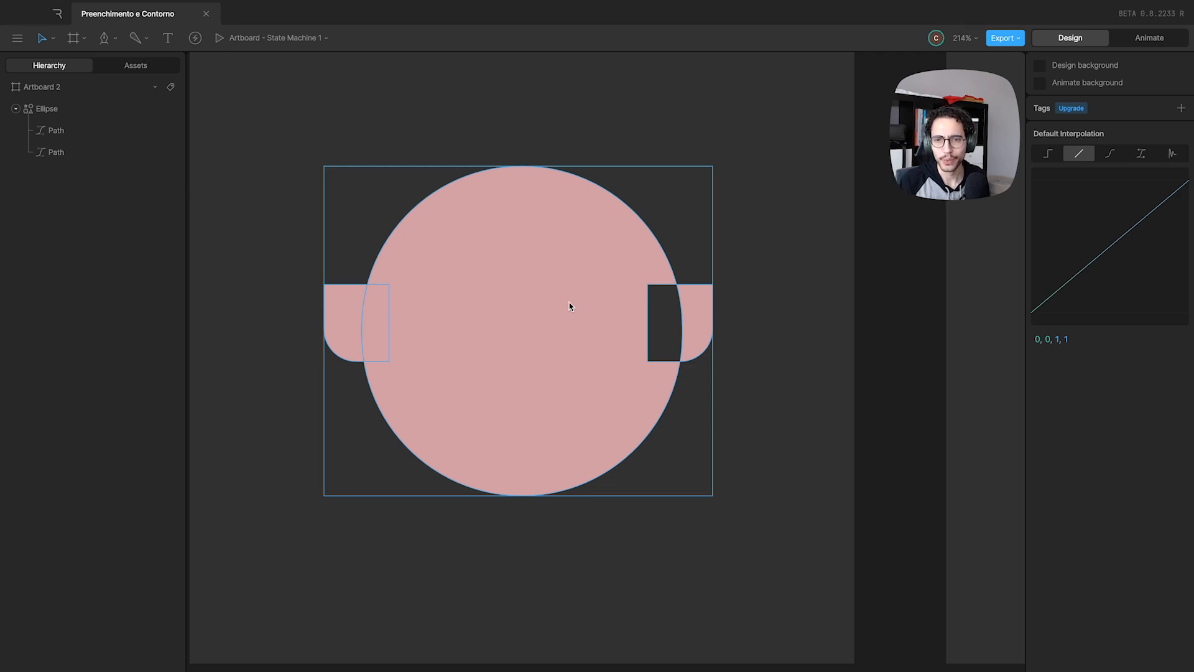
click(72, 131)
click(73, 147)
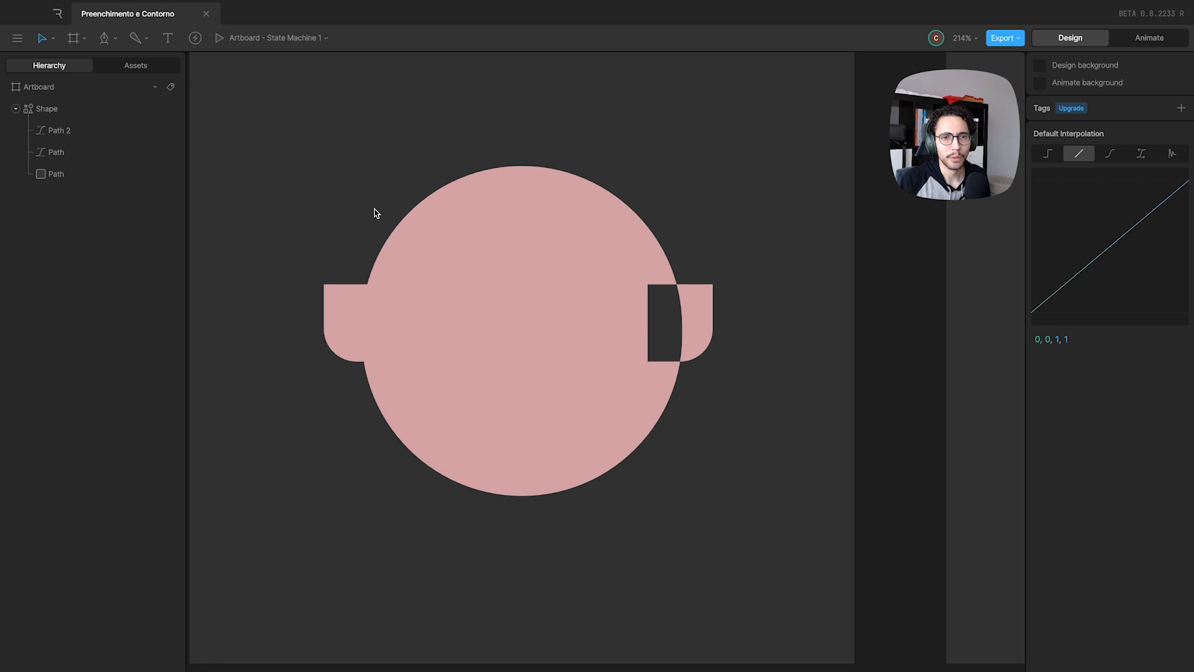
click(438, 248)
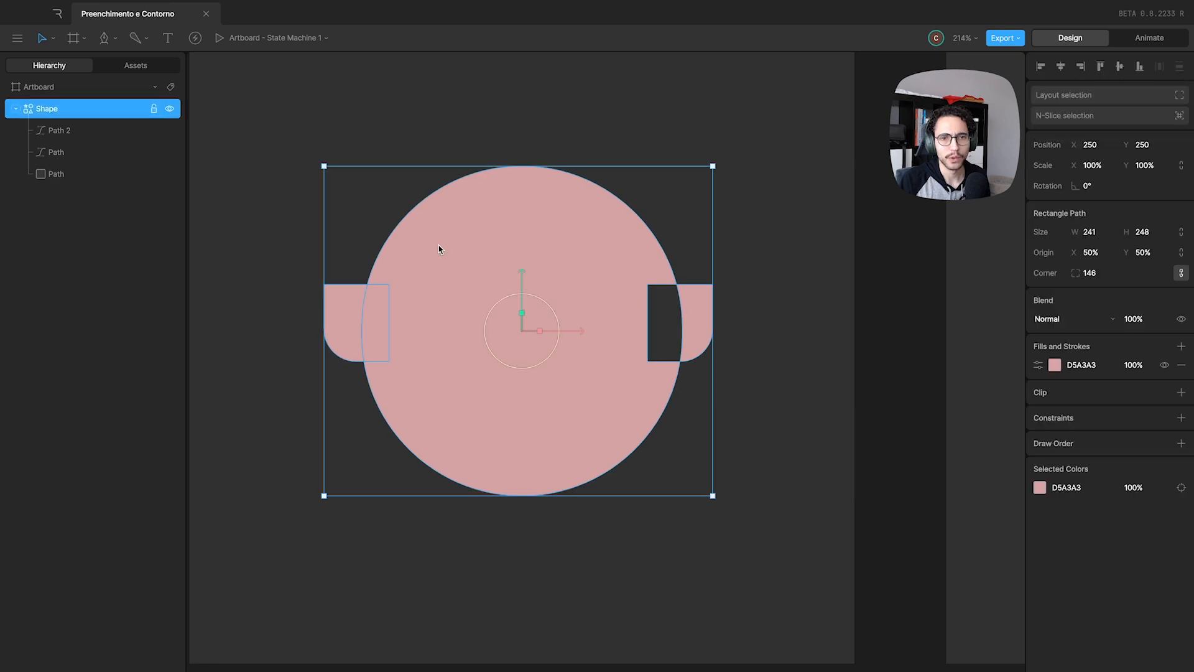
click(56, 131)
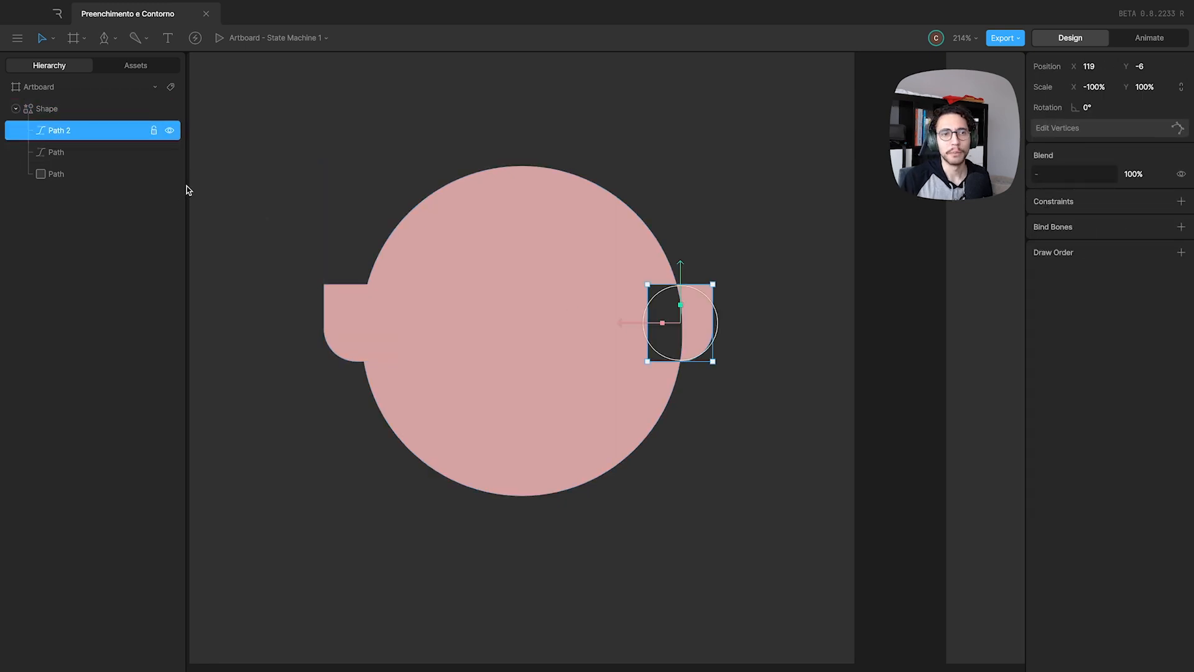
click(1096, 86)
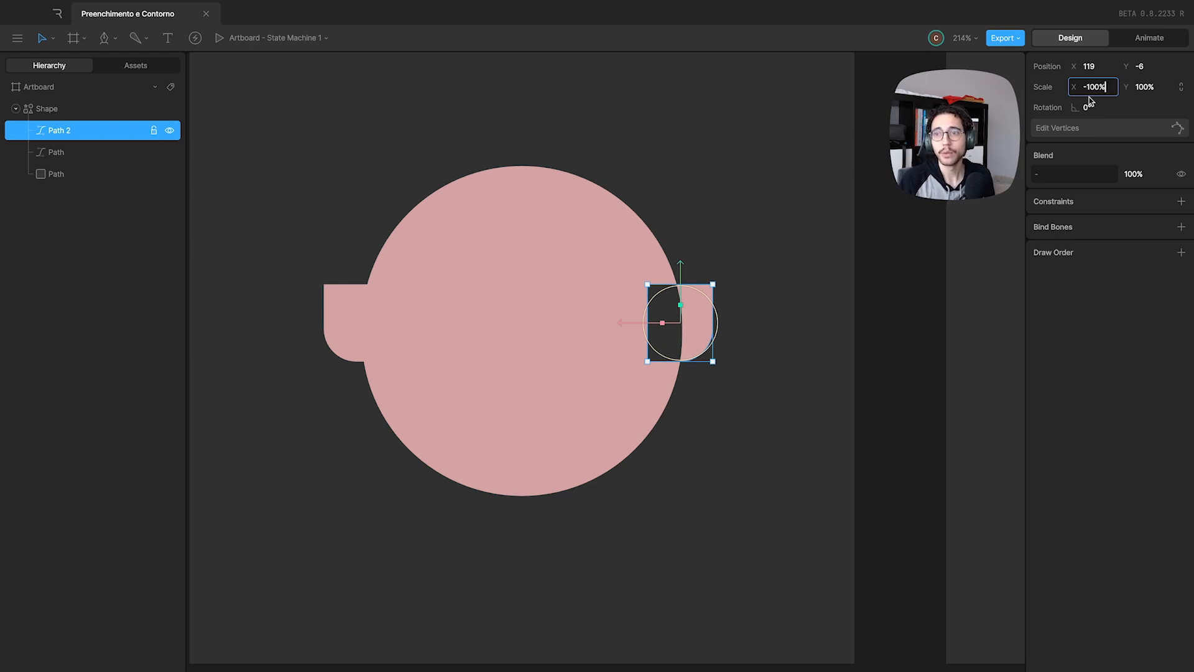
drag(265, 182, 292, 183)
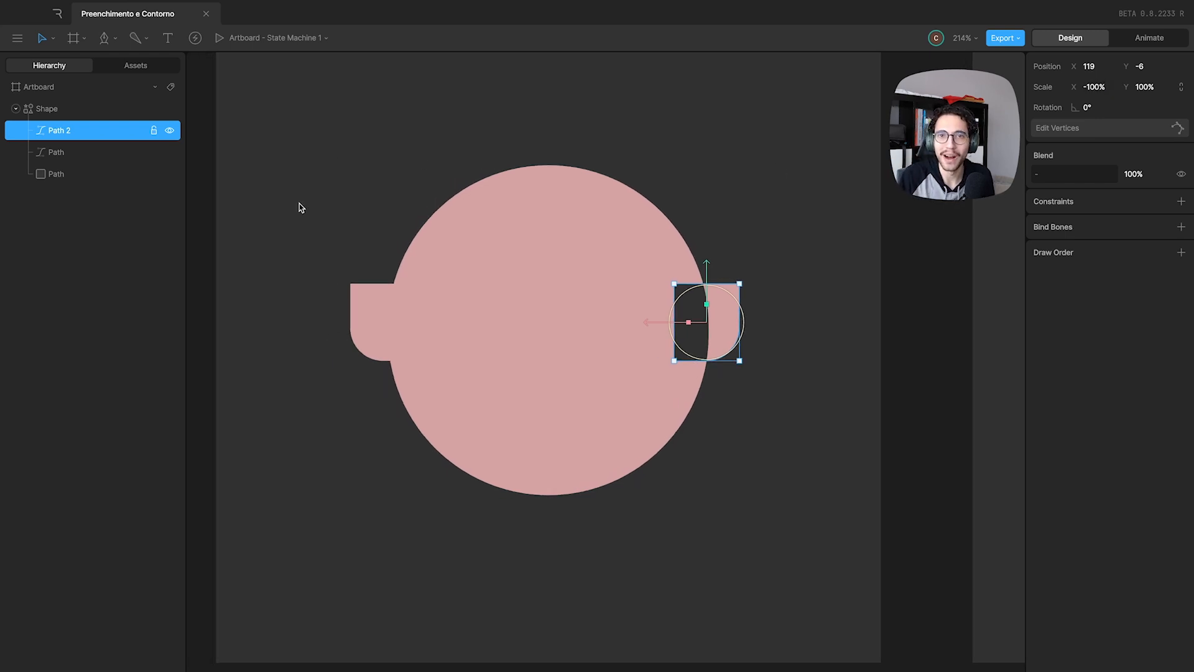
- Reverse the direction of Path 2 in the pink shape, finish vertex editing and reselect the path
click(80, 151)
click(80, 134)
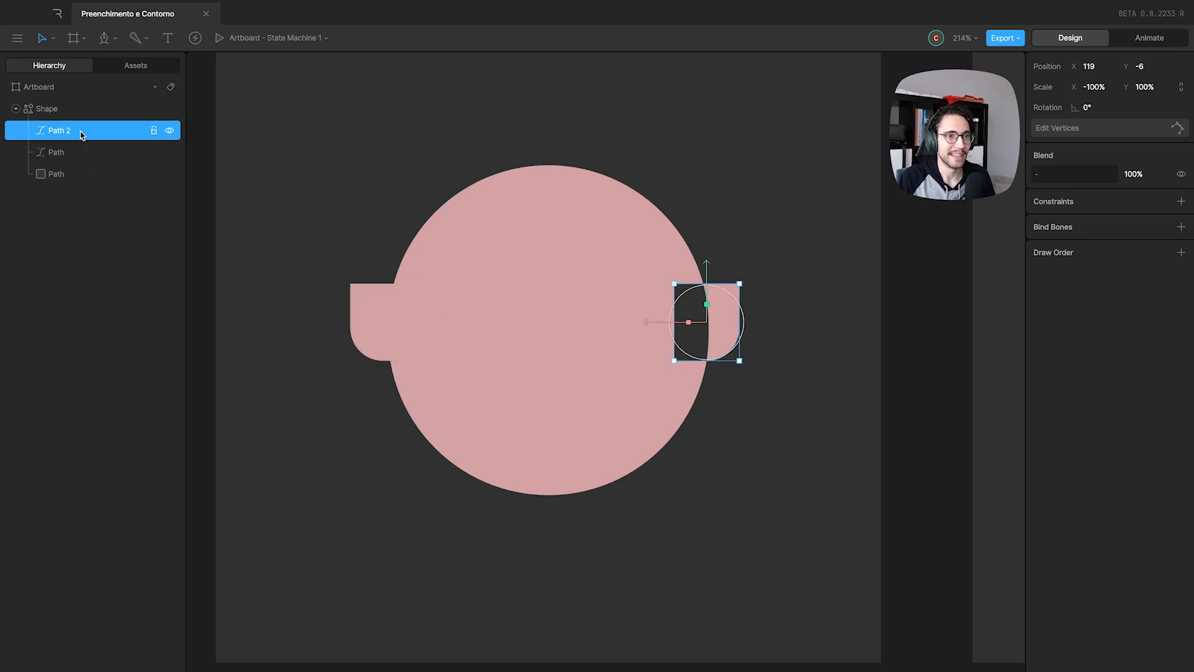
key(Return)
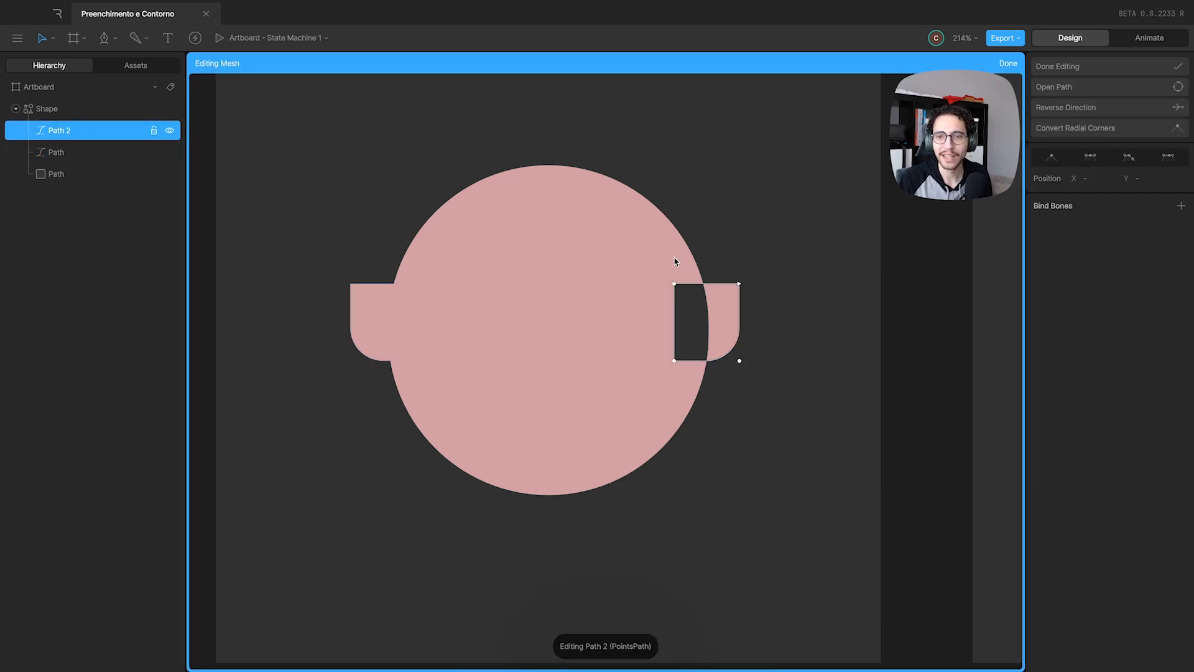
drag(757, 263, 722, 314)
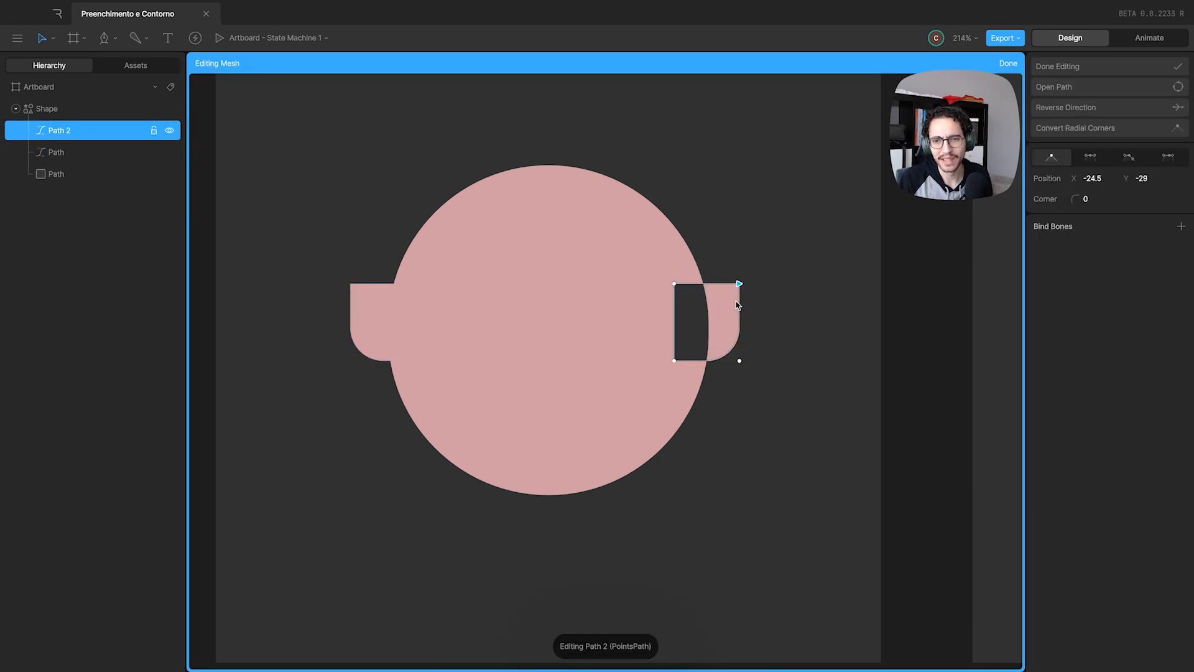
click(1083, 110)
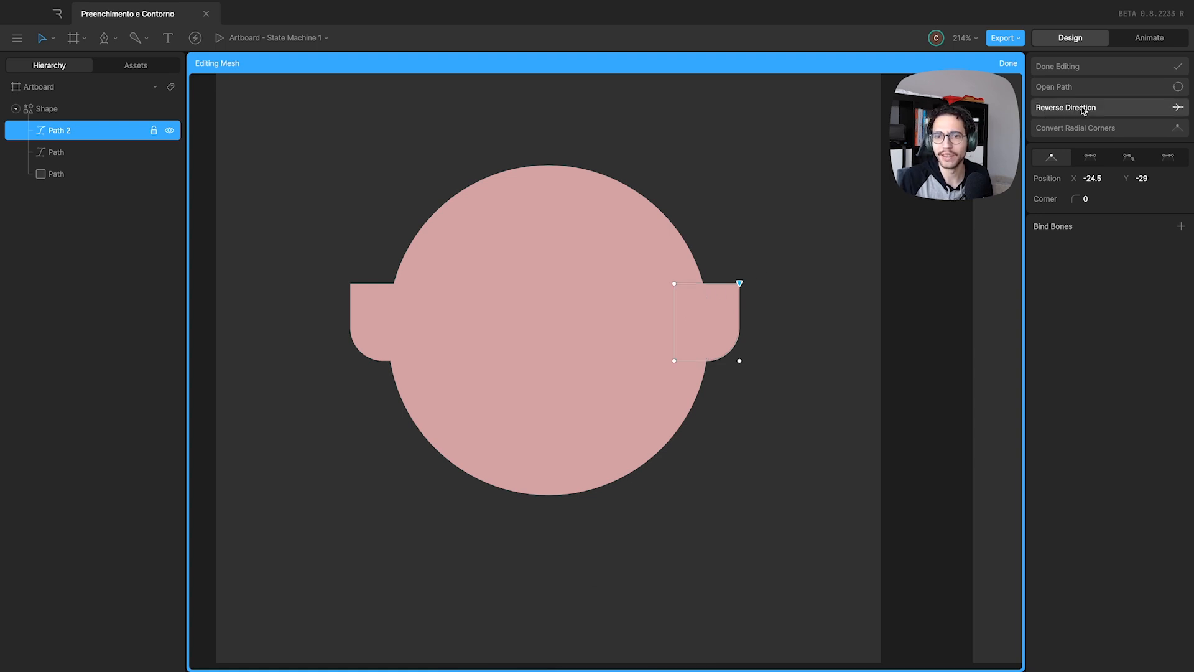
click(1008, 62)
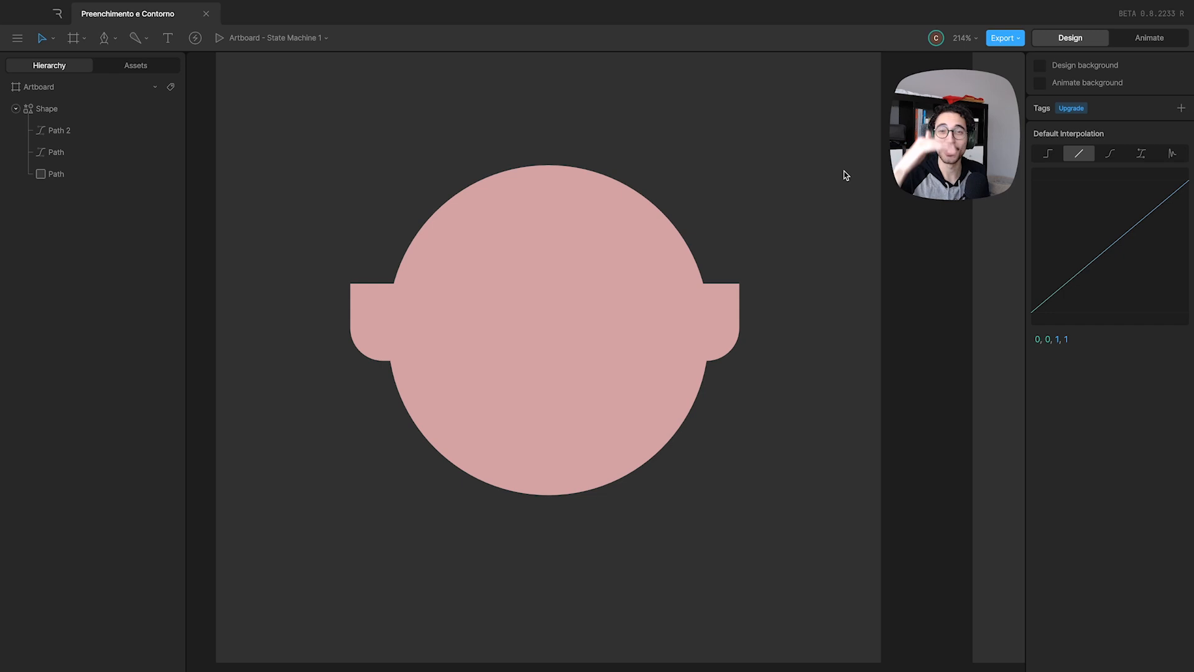
click(99, 131)
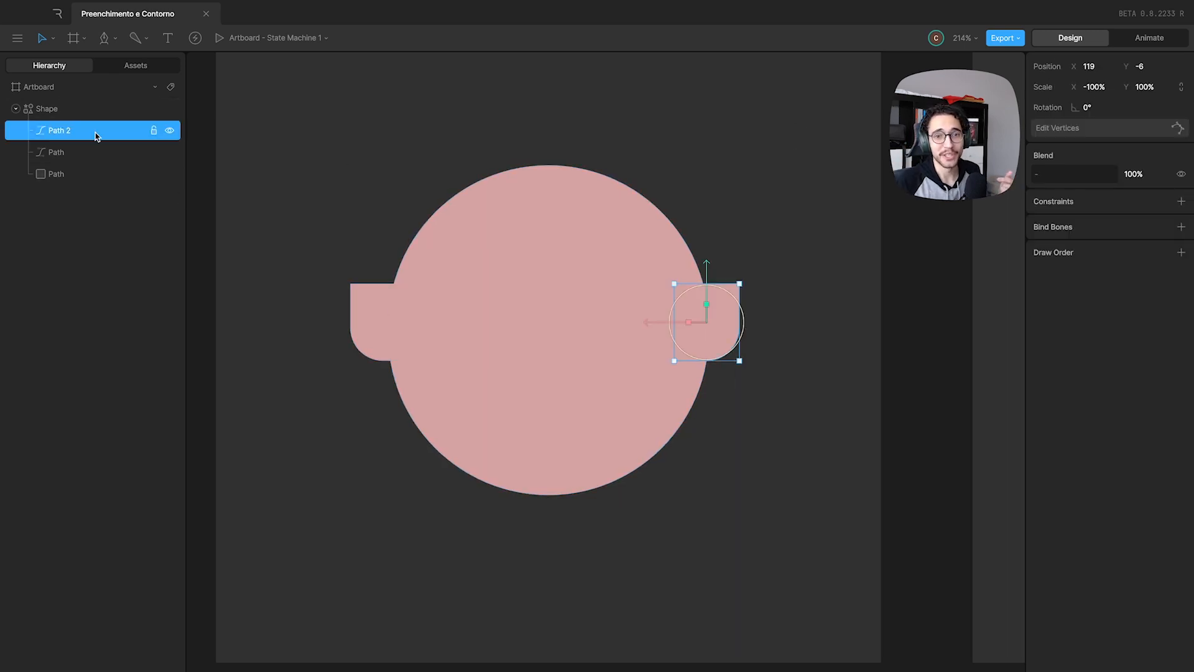
- Change the fill rule of the pink shape's fill to Even-Odd
click(1106, 87)
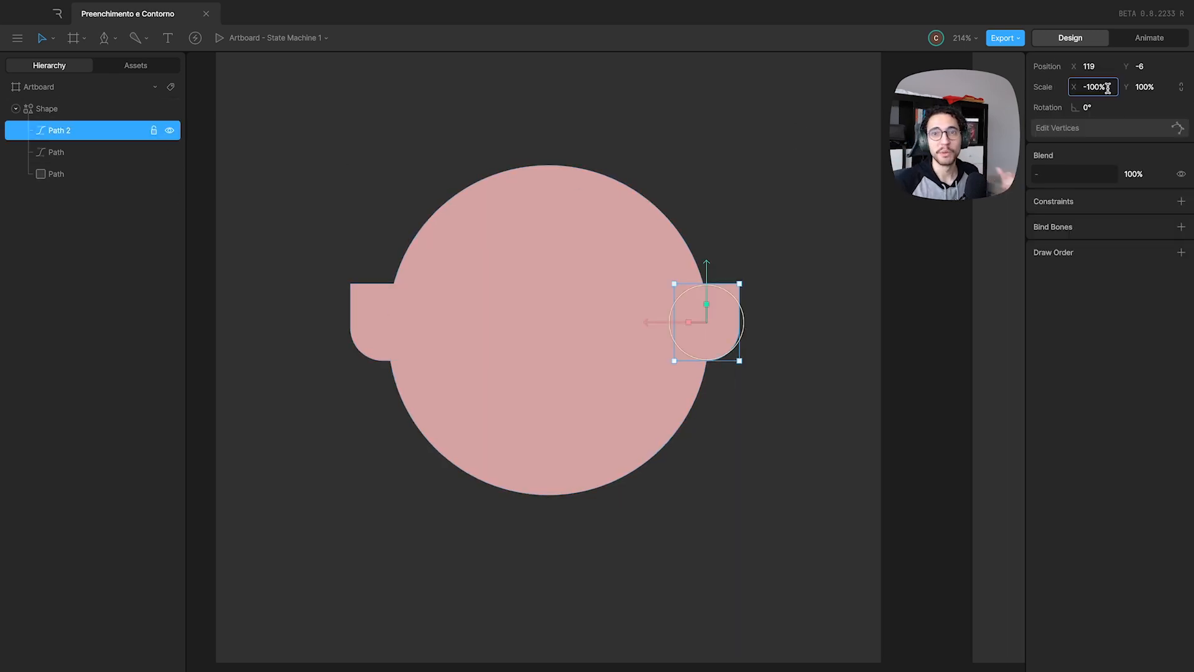
click(113, 109)
click(1038, 365)
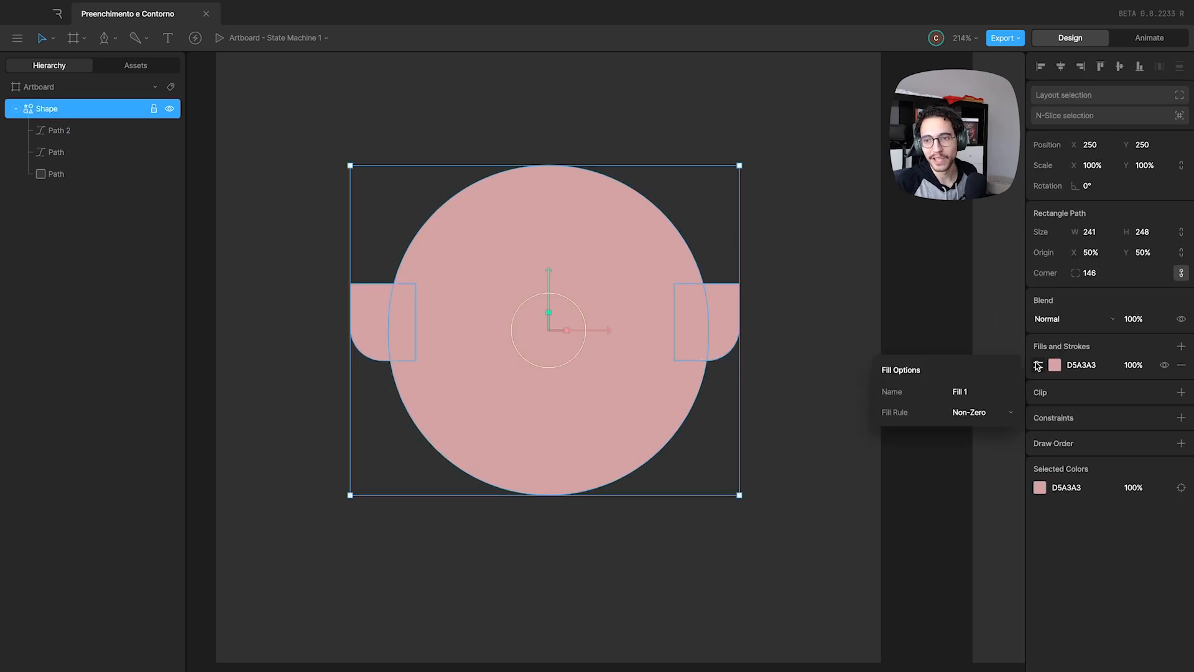
click(979, 413)
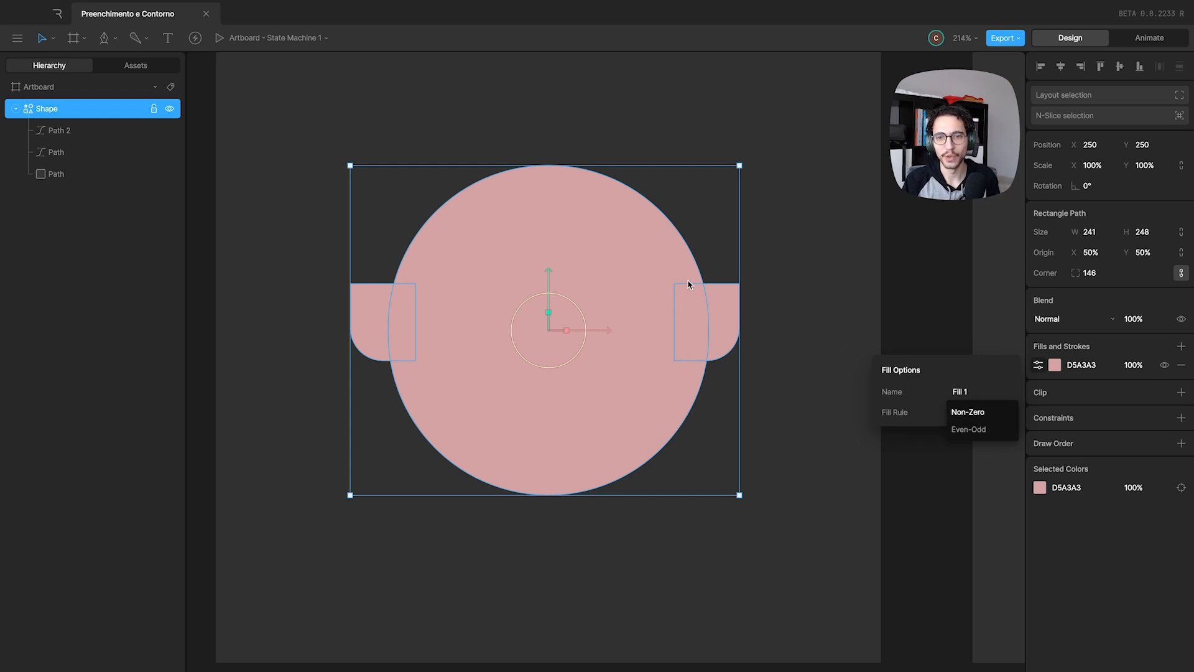
click(969, 429)
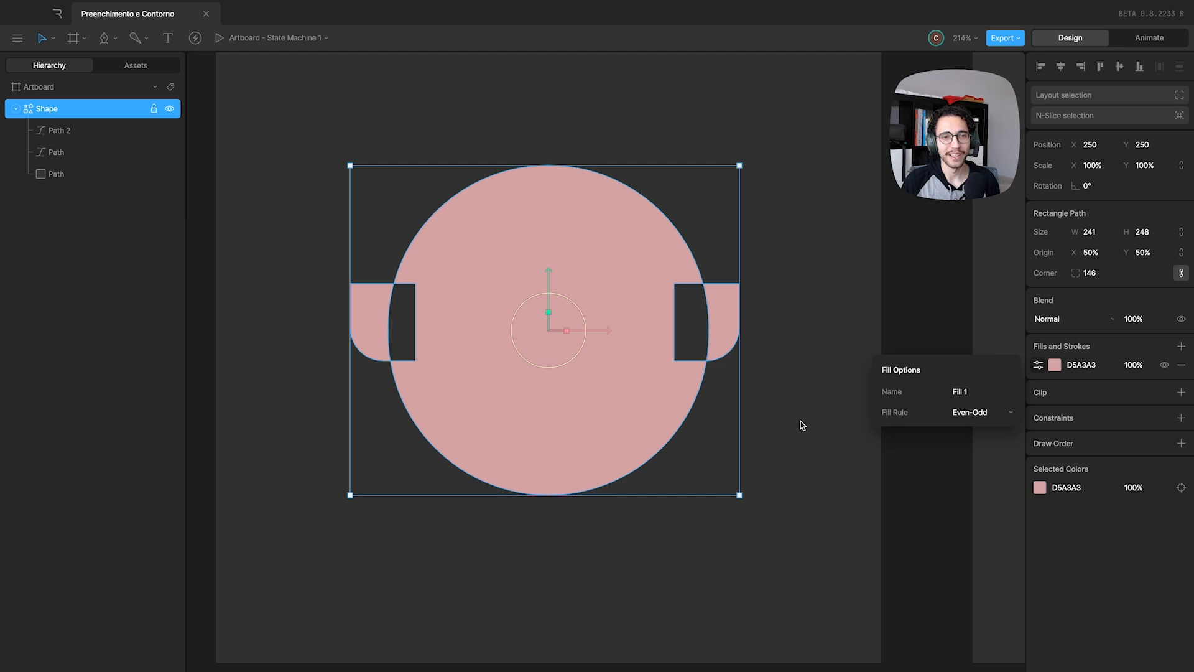
- Move Path 2 across to about X -82, Y -38, overlapping the left ear and the circle, and inspect the overlapping areas
click(87, 129)
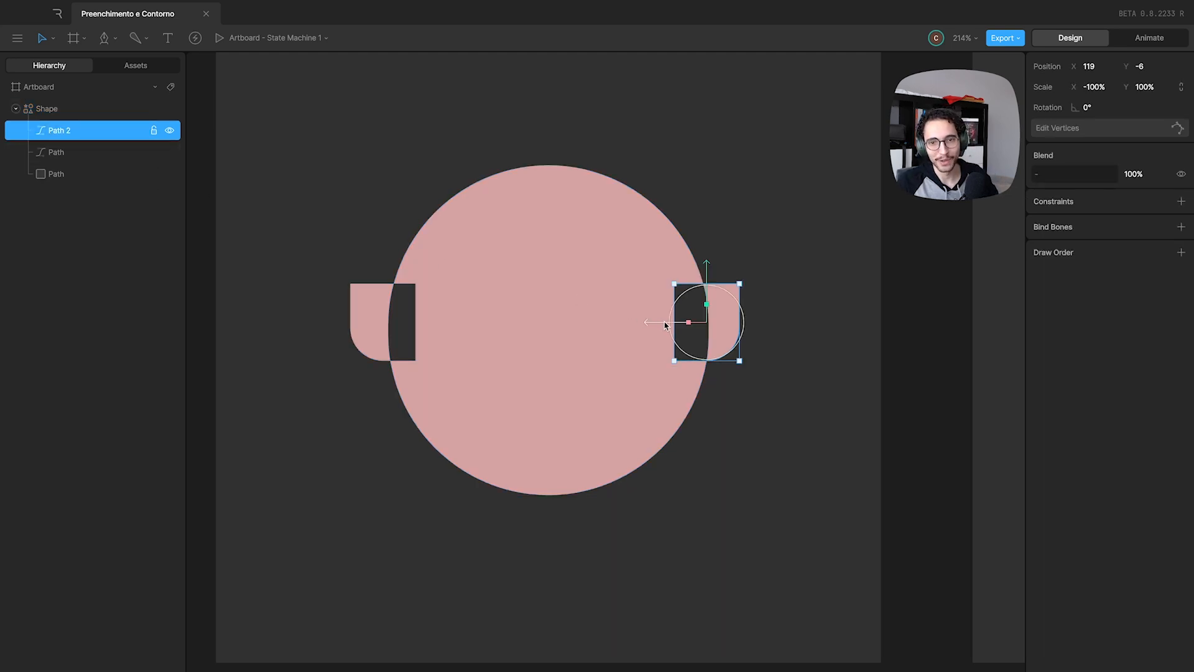
drag(664, 322, 382, 272)
scroll(401, 297, up, 5)
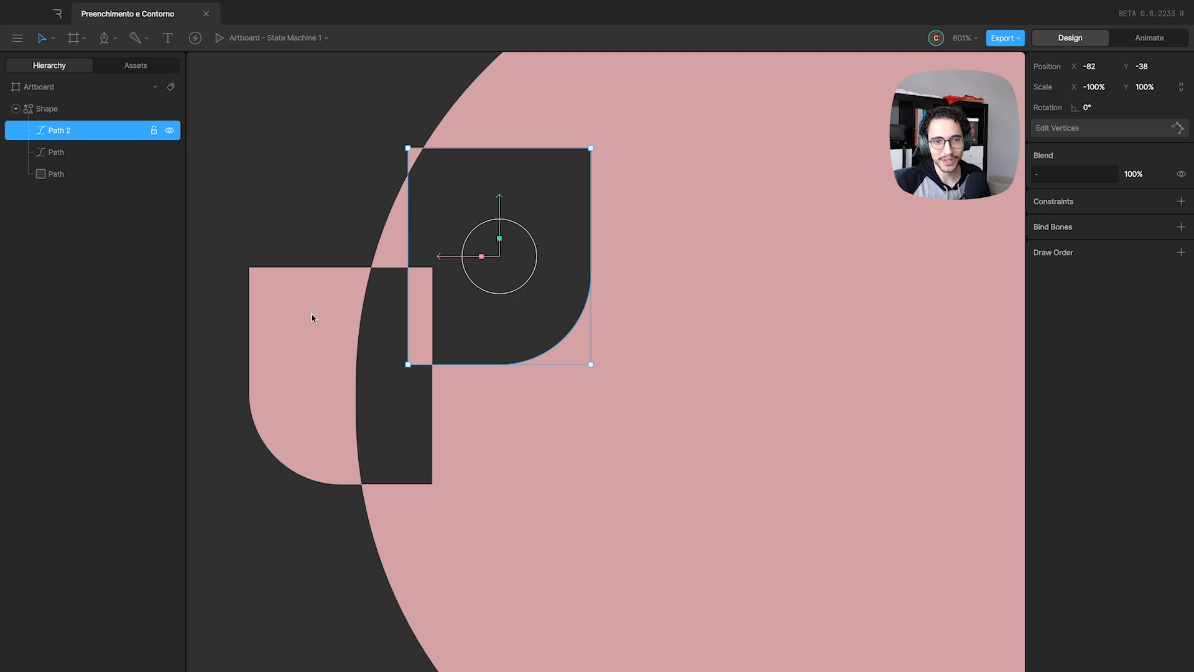
click(72, 153)
click(75, 175)
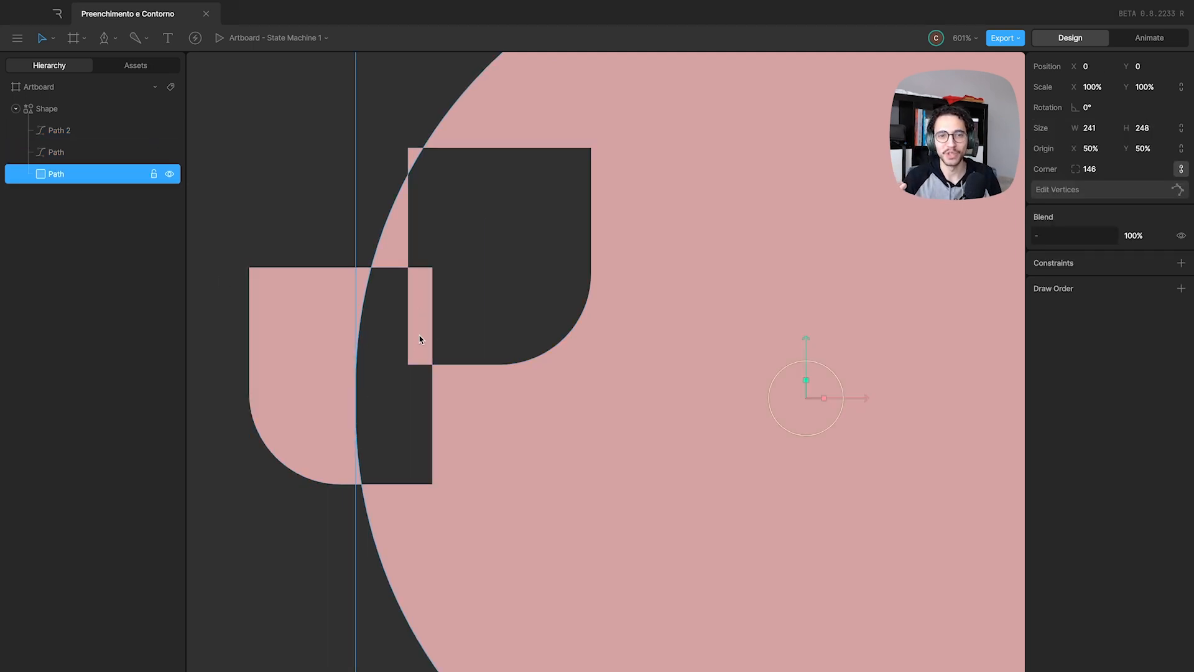
scroll(591, 336, down, 6)
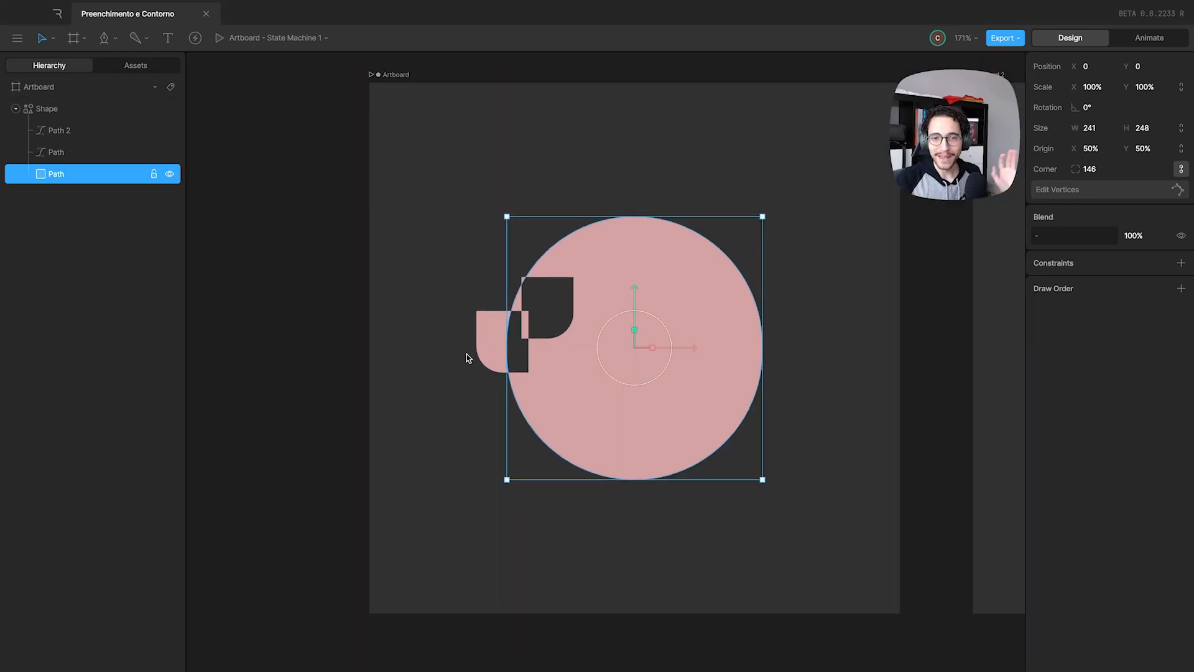
click(385, 322)
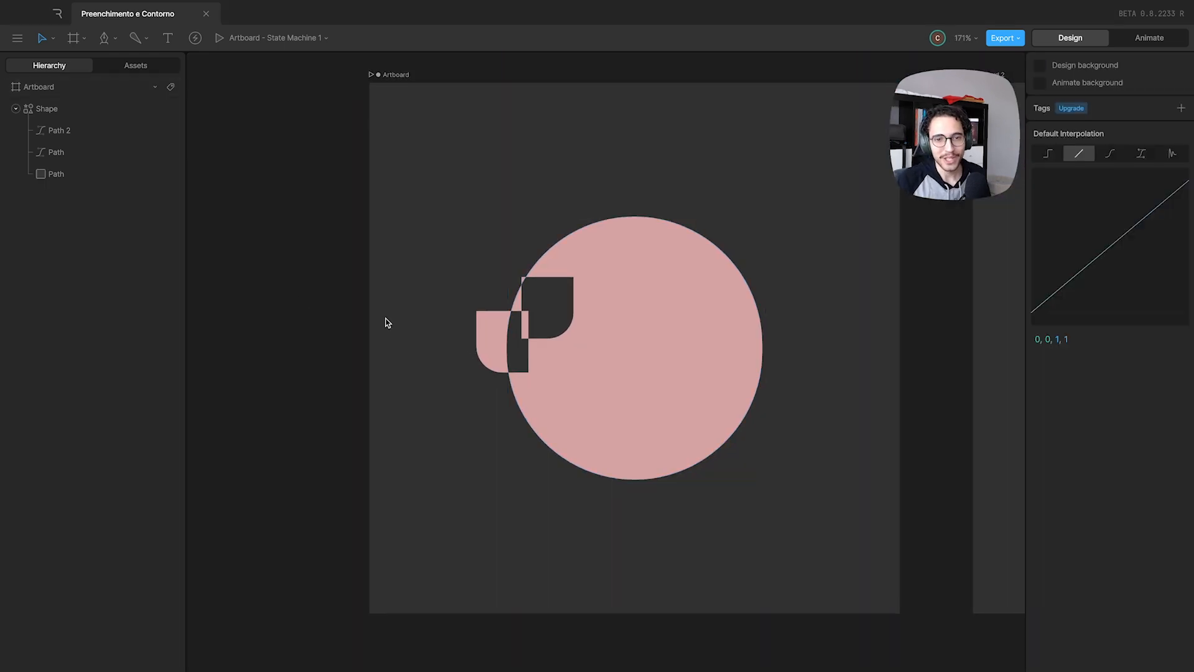
- Move Path 2 down to Y -6 and back across to the right edge of the circle as the right ear
click(79, 132)
drag(548, 263, 551, 281)
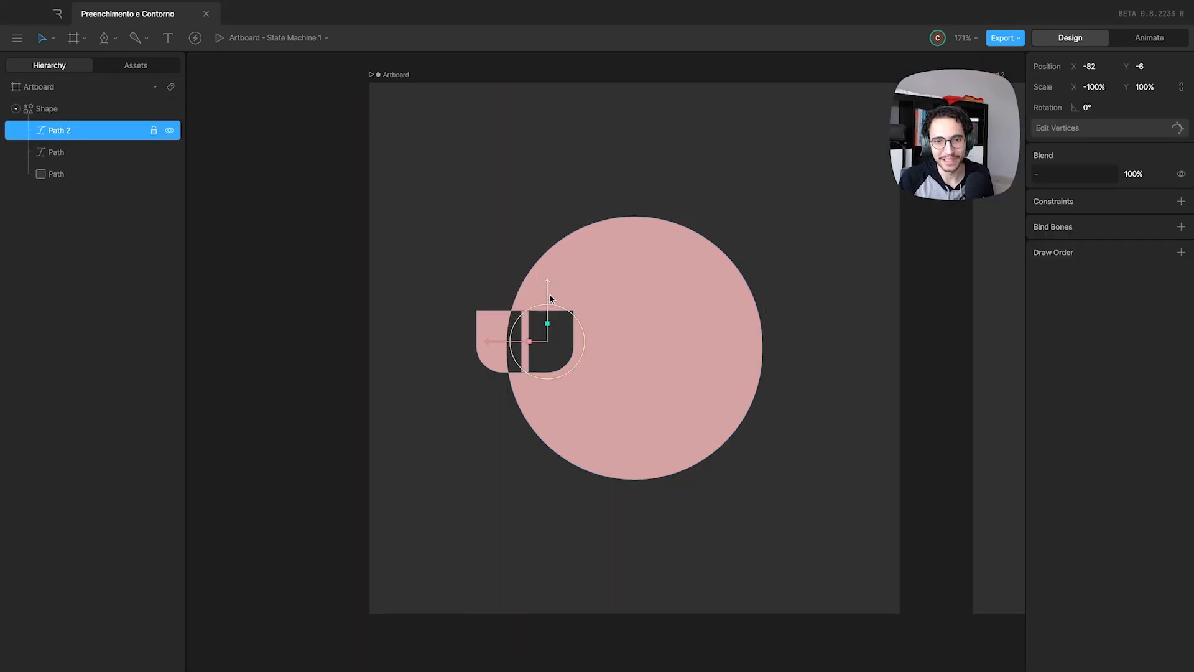
drag(514, 336, 716, 349)
- Collapse the pink shape in the hierarchy and set its fill rule to Non-Zero
click(93, 109)
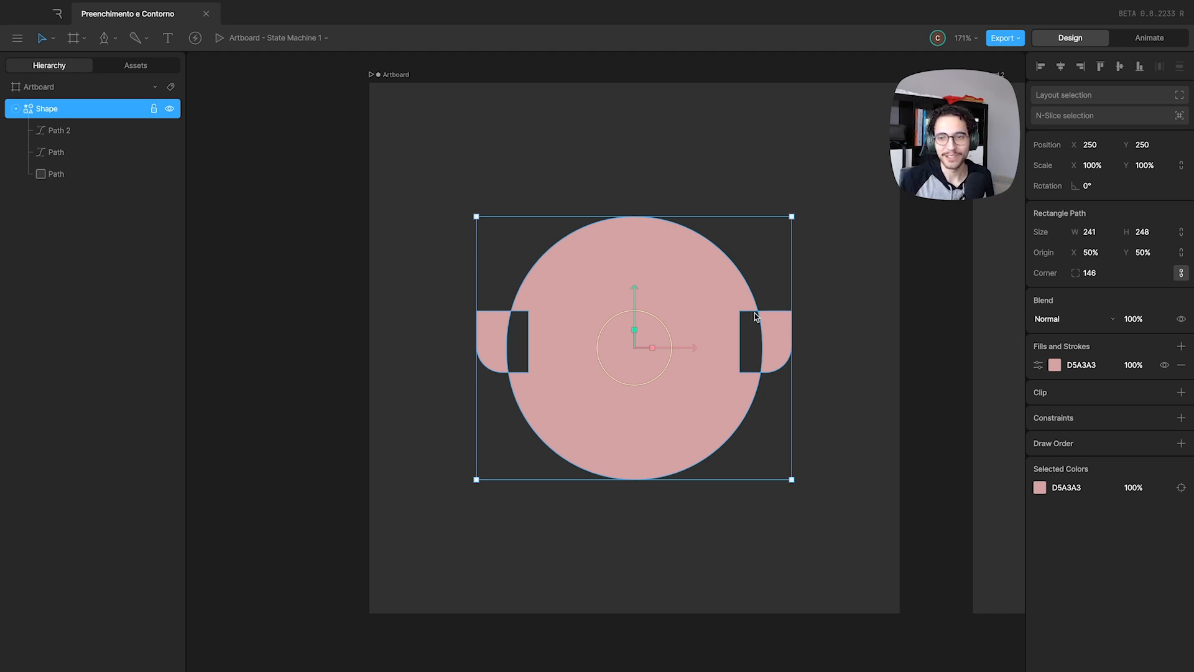
click(16, 108)
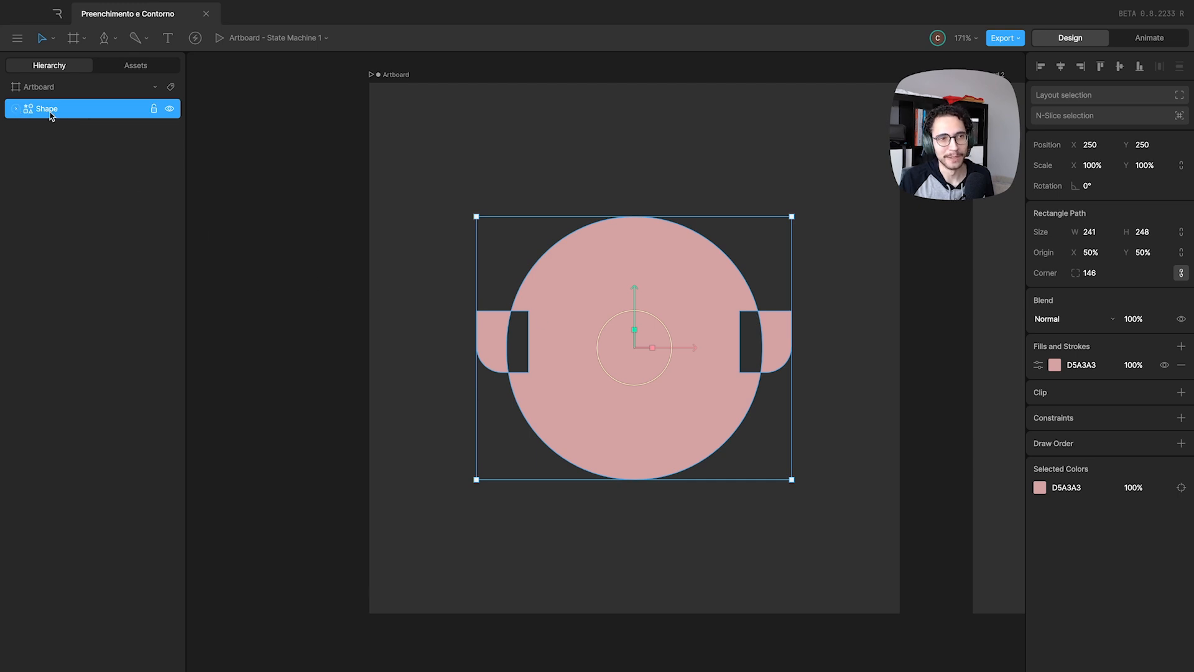
click(1043, 365)
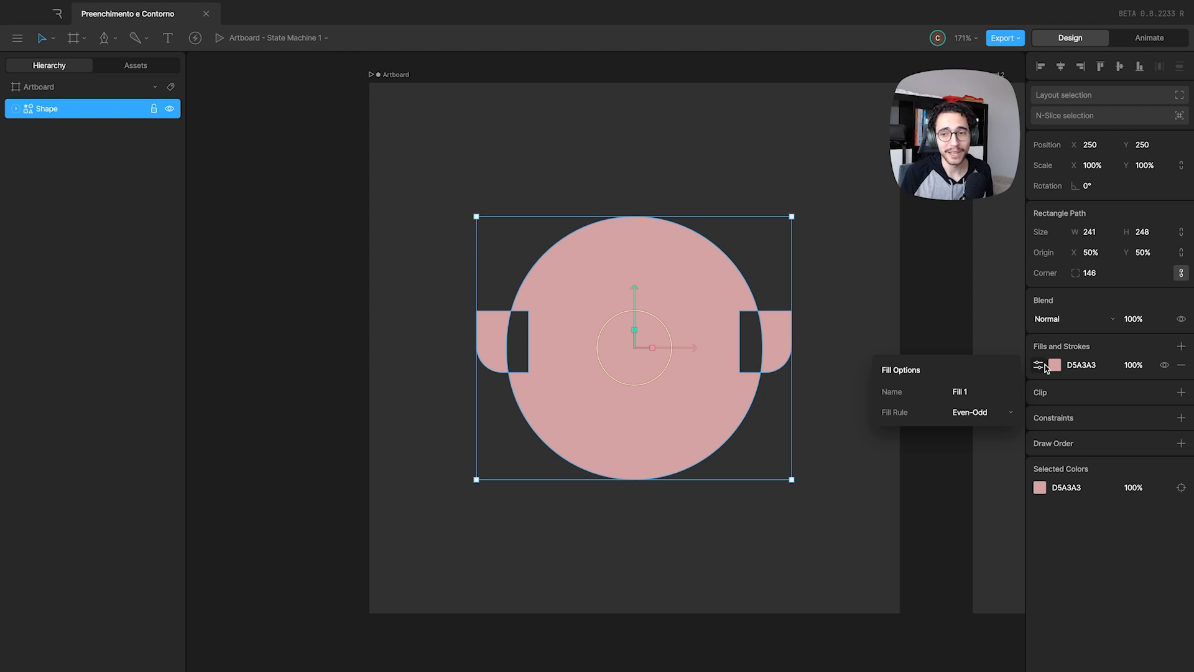
click(980, 413)
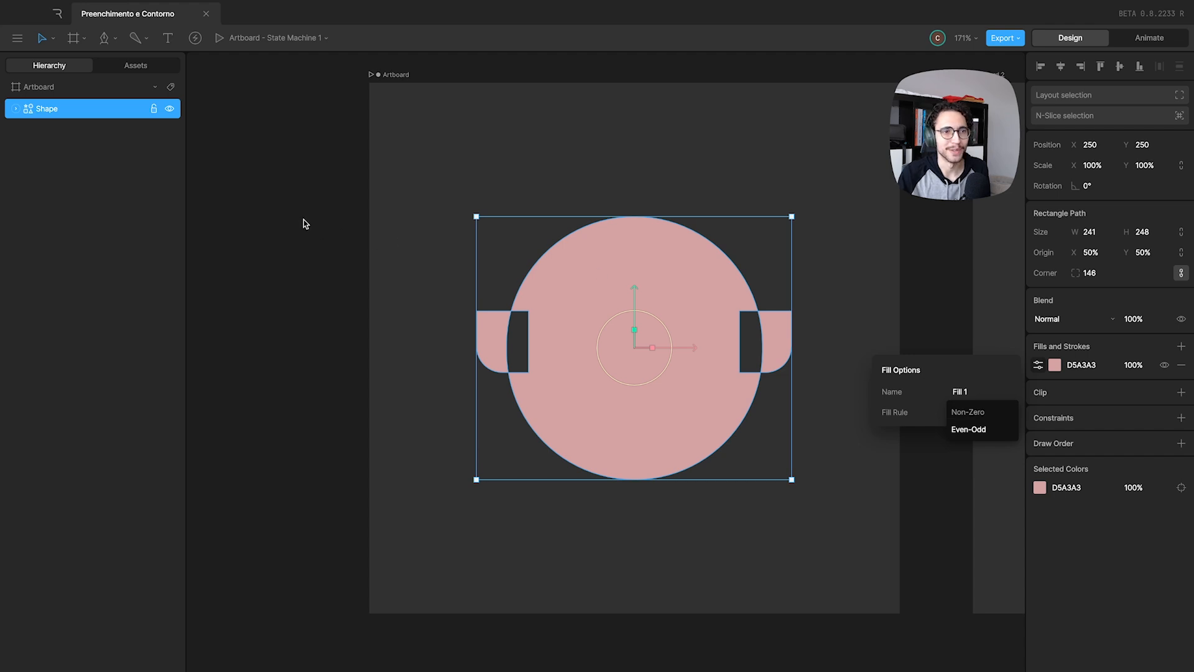
click(966, 413)
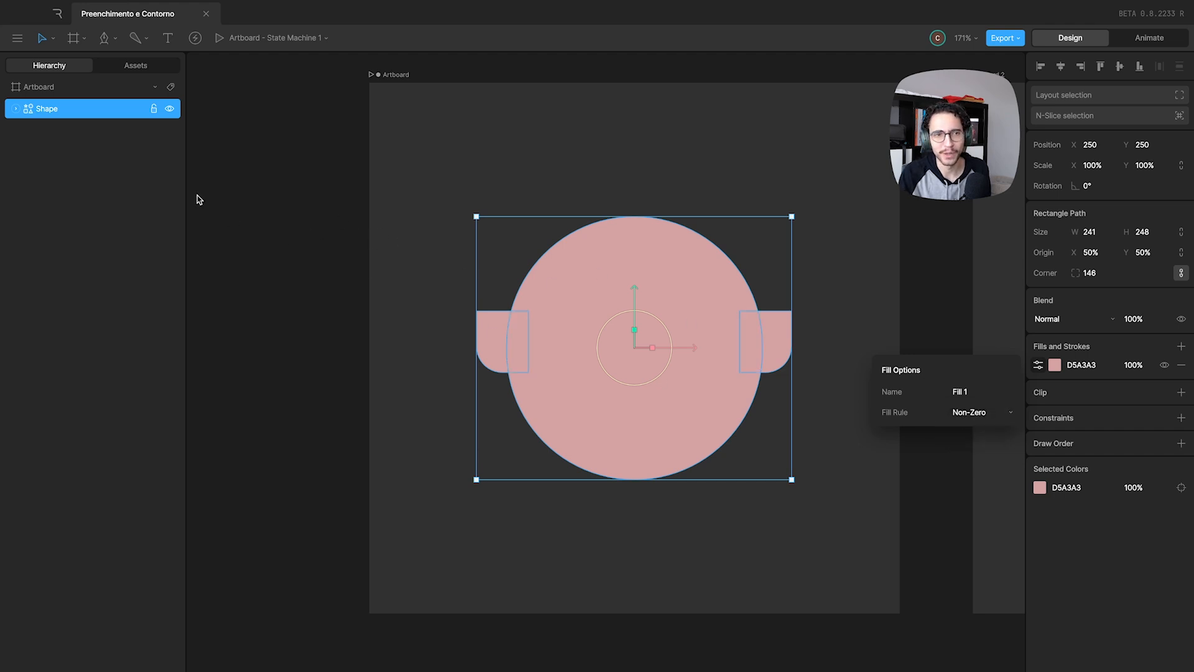
click(43, 112)
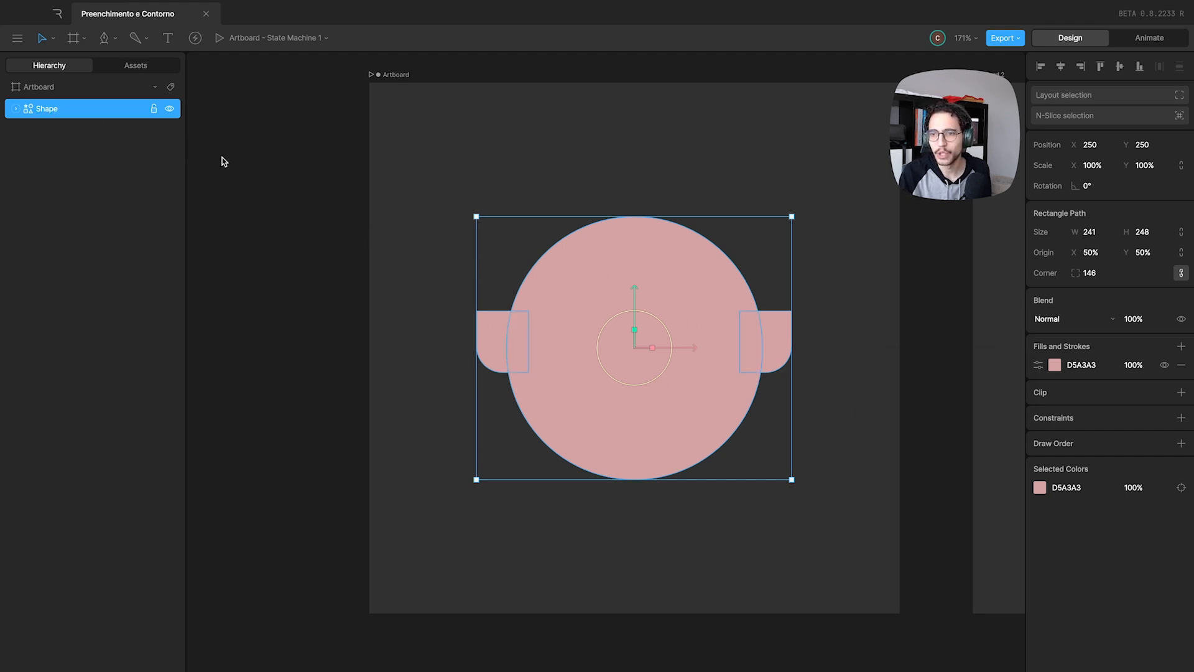
- Draw a rectangle about 193 by 155 over the circle's upper-left part and move it to about X 197.5, Y 119.5
click(145, 39)
click(114, 38)
click(128, 102)
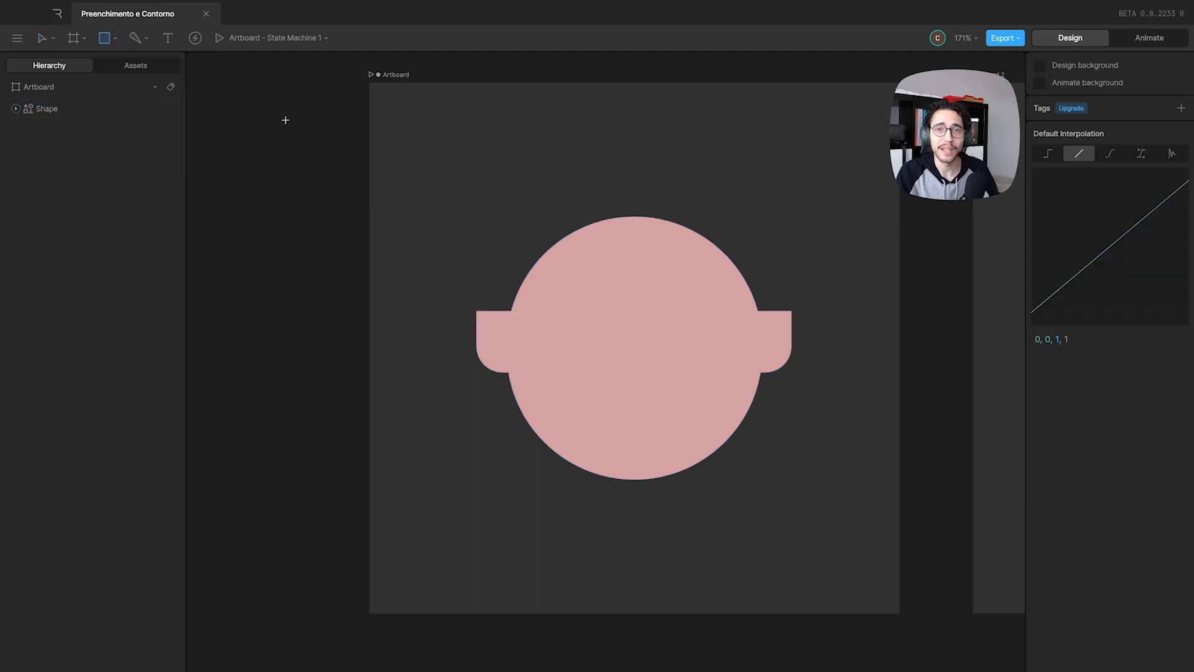
drag(449, 123, 655, 287)
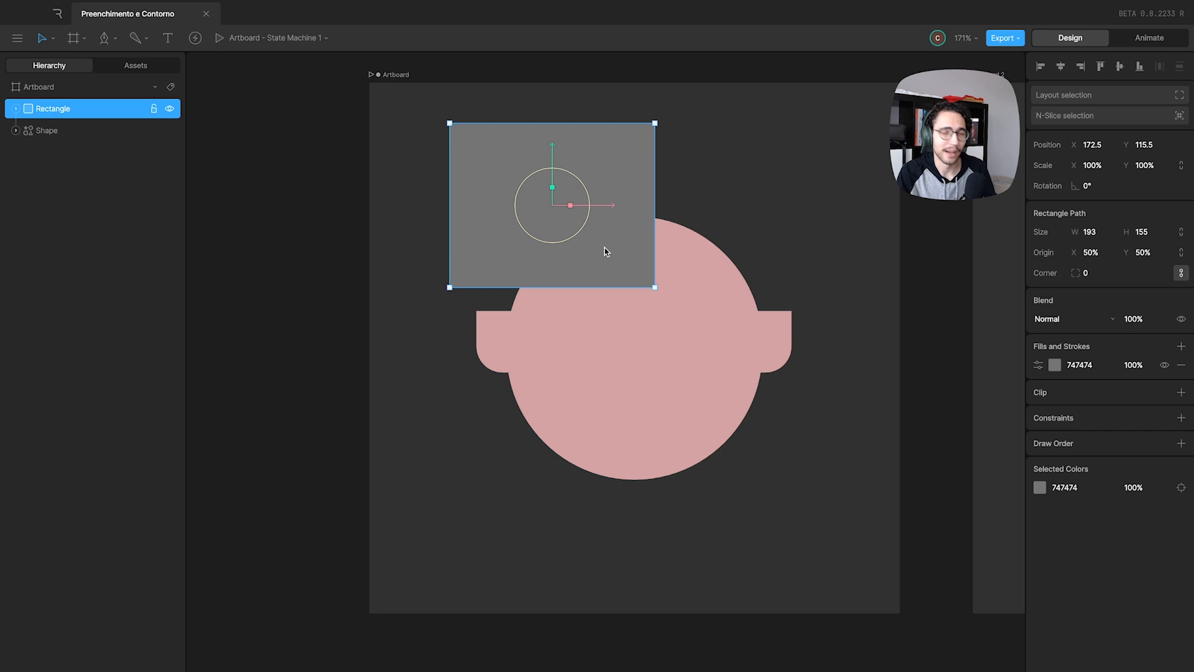
drag(599, 250, 629, 255)
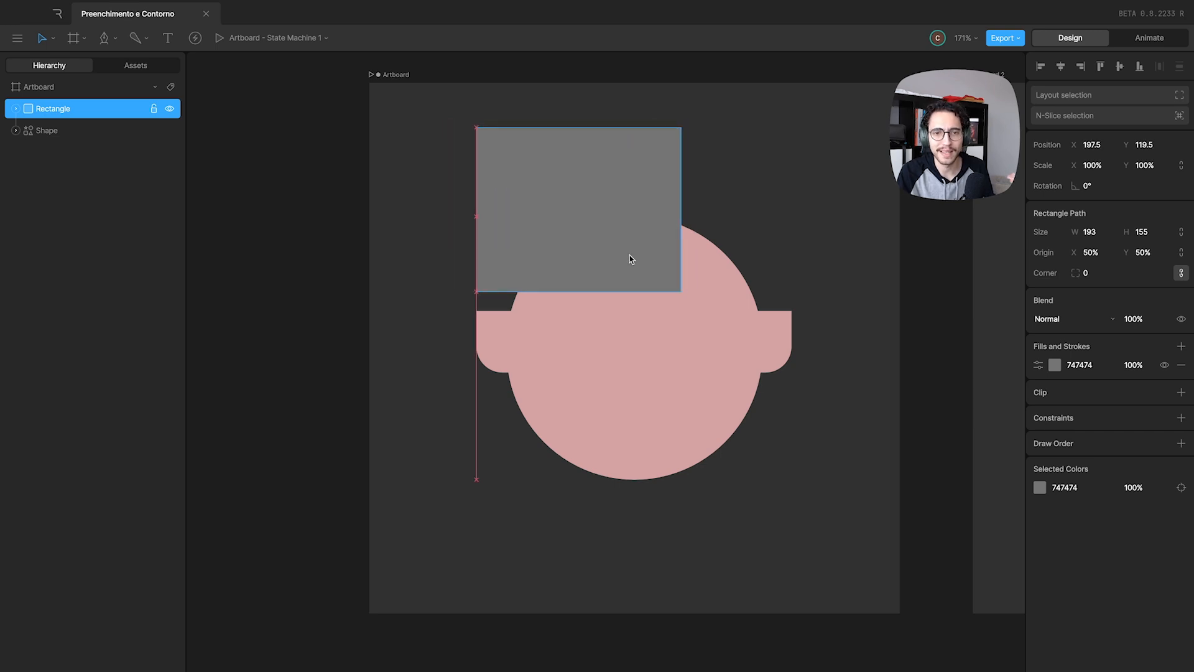
- Clip the pink shape with the rectangle, keeping the Non-zero rule, and hide the rectangle's fill
click(643, 330)
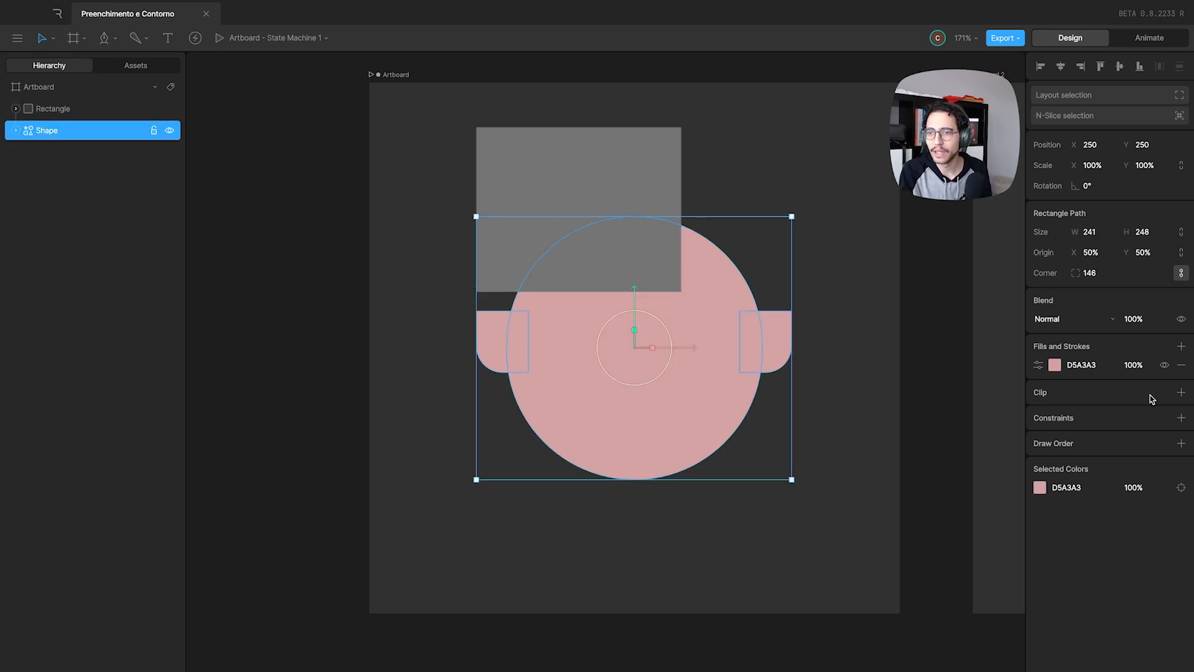
click(1181, 392)
click(629, 177)
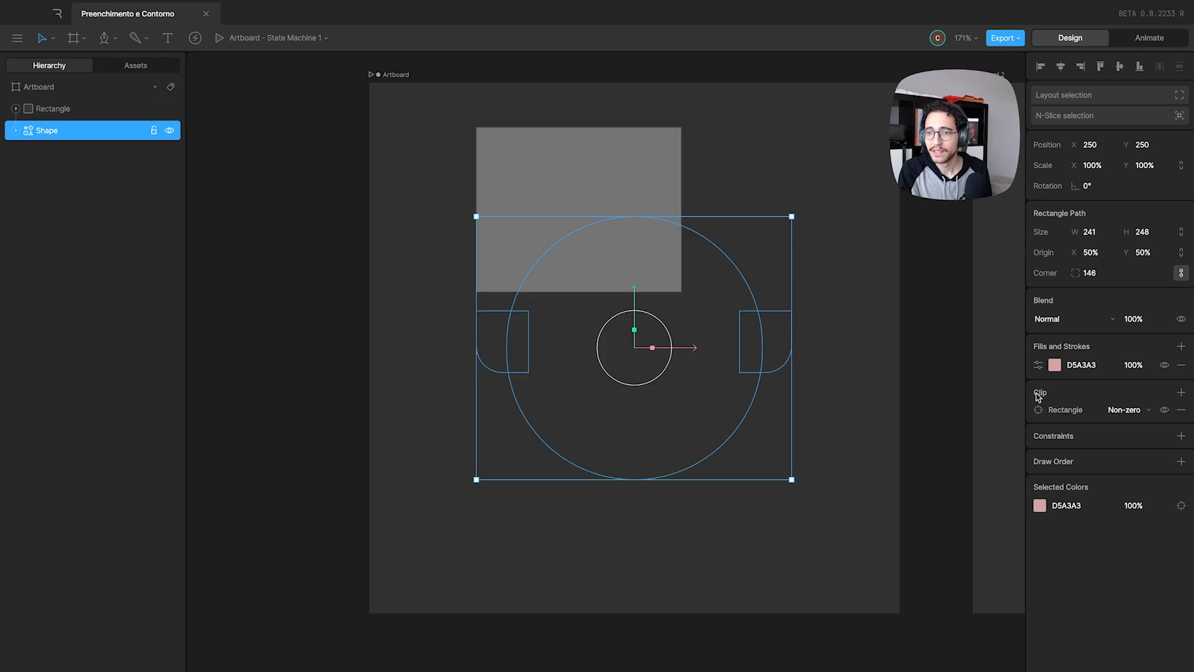
click(1125, 409)
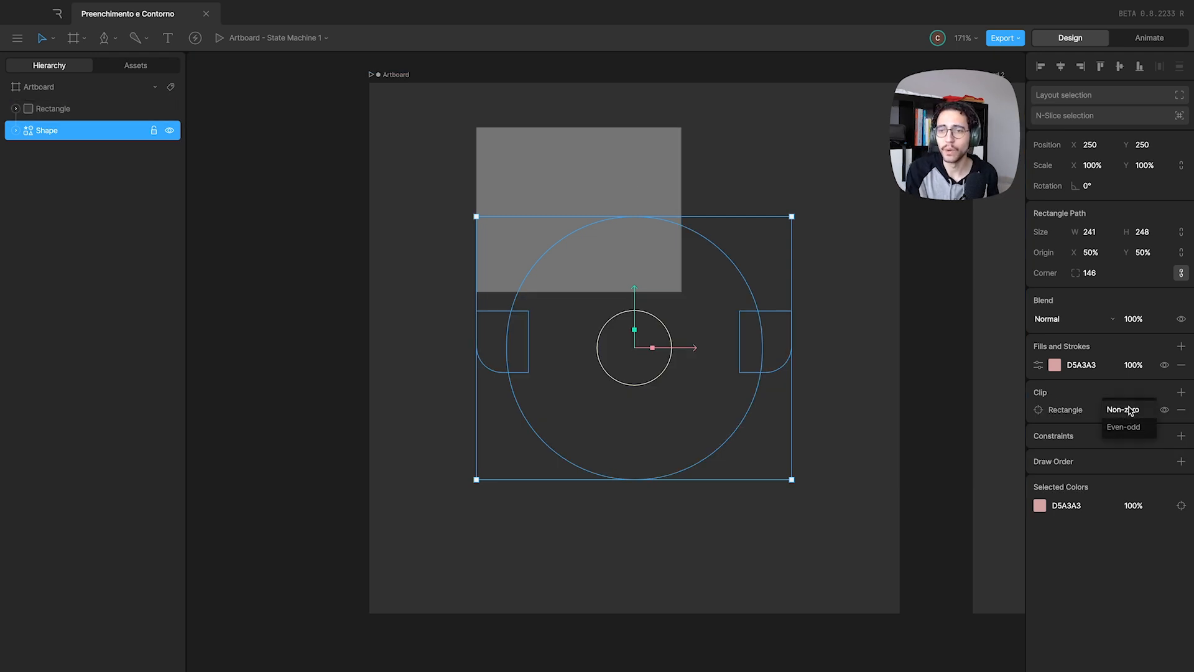
click(170, 110)
click(1165, 365)
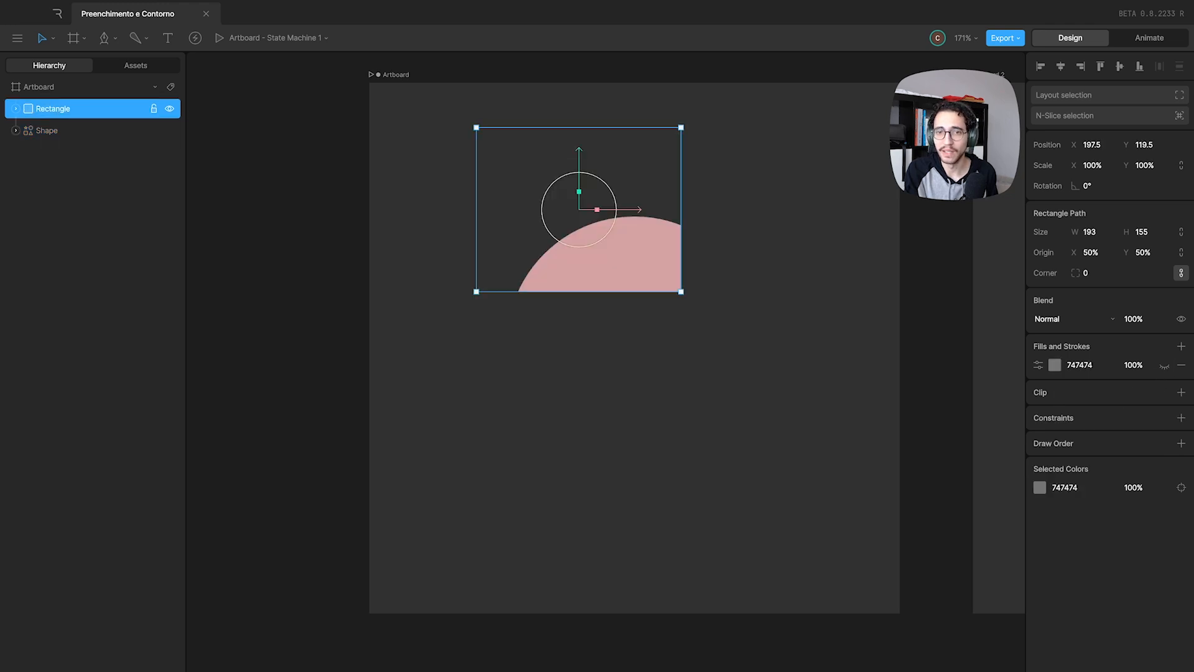
- Move the clipped pink shape to about X 304, Y 189.5, review its clip rule choices without changing them, and deselect it
click(53, 131)
drag(639, 383, 690, 303)
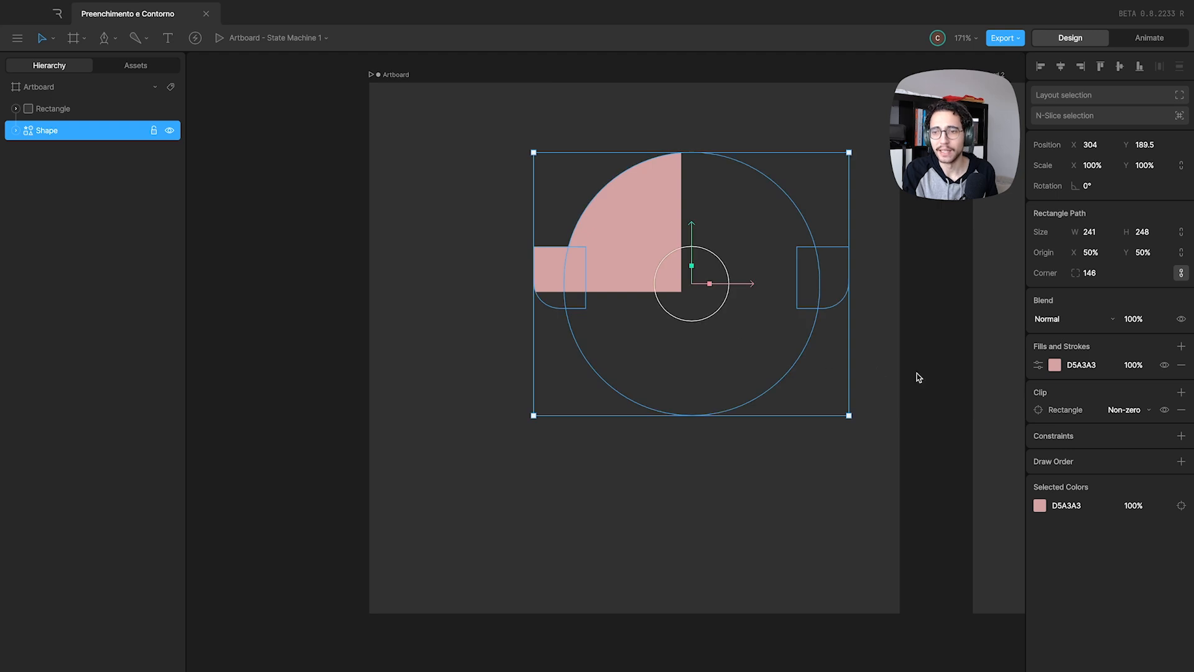
click(1127, 409)
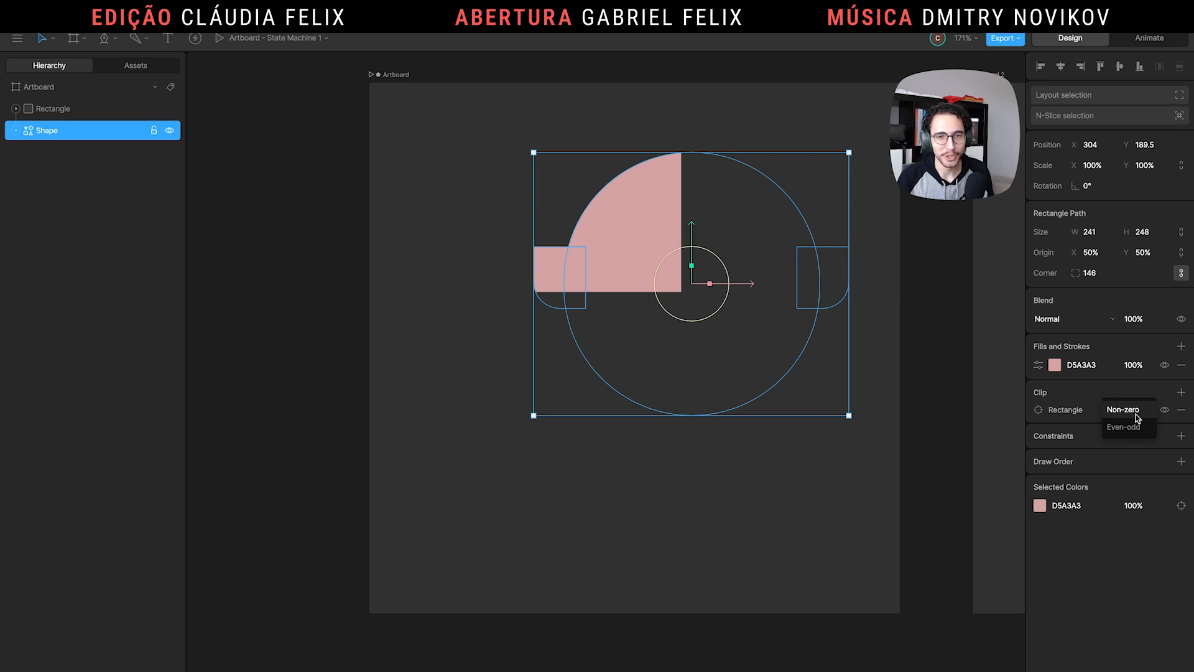
click(719, 121)
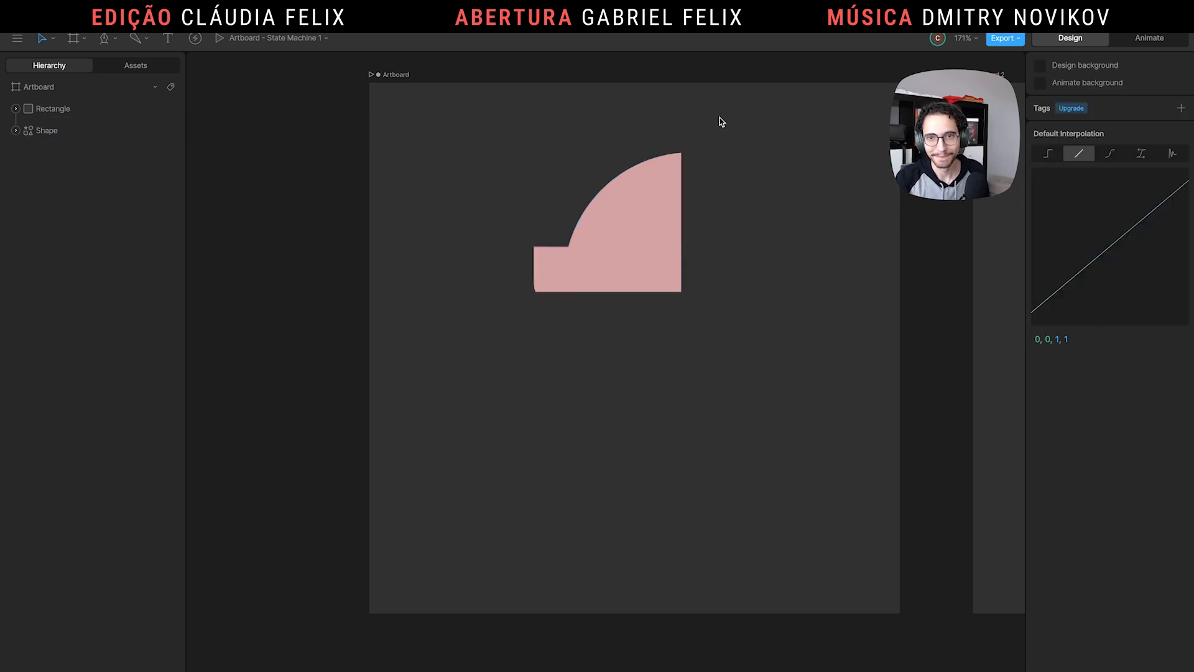